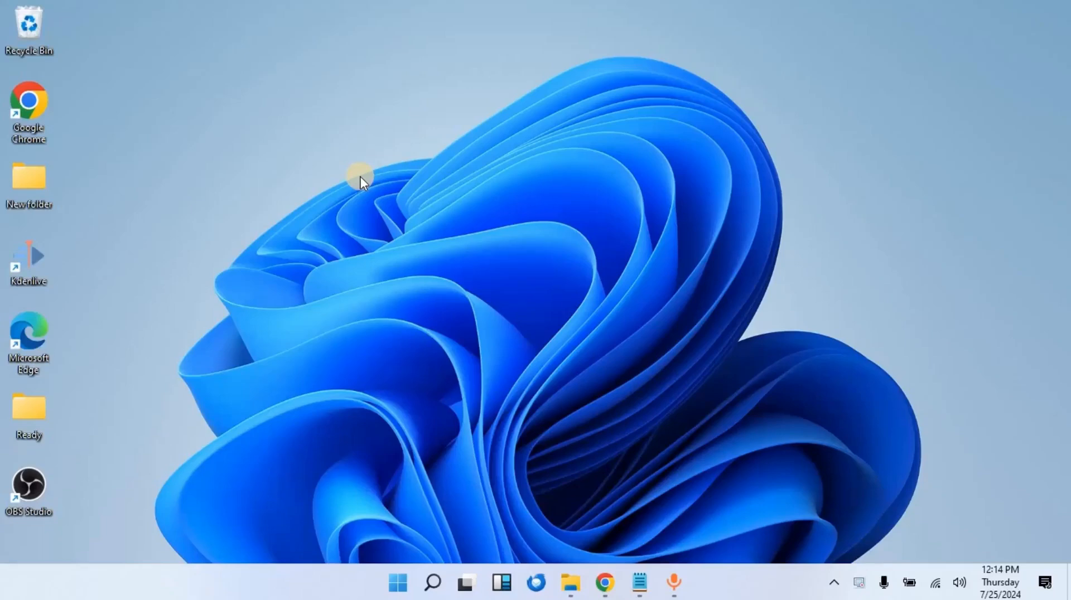
# Step: Load flutterwave.com/ng, browse the homepage, then switch to the signed-in Flutterwave dashboard tab
pyautogui.click(586, 504)
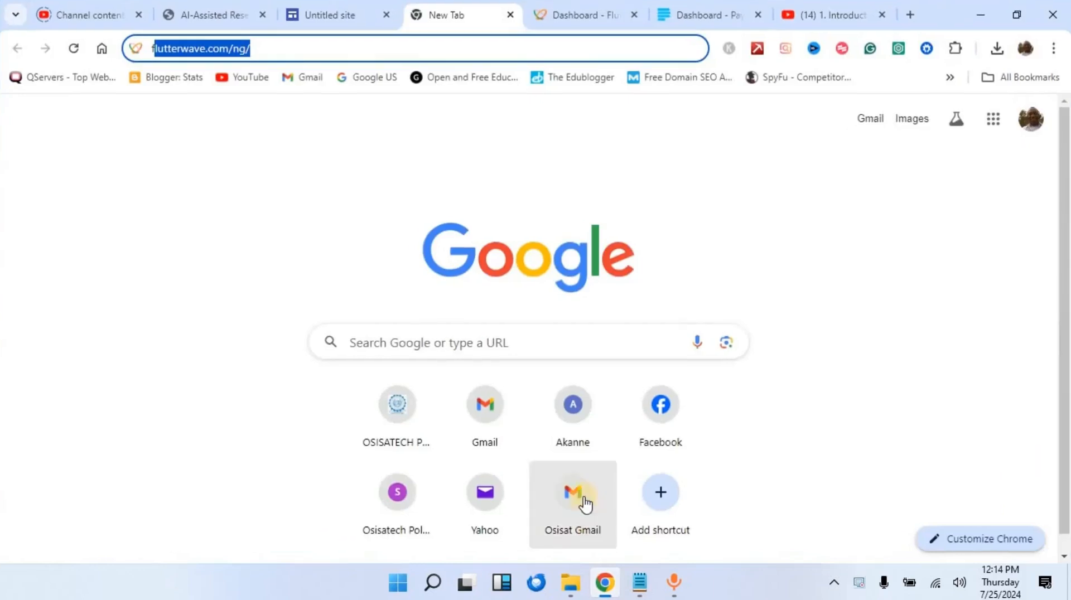
pyautogui.click(273, 51)
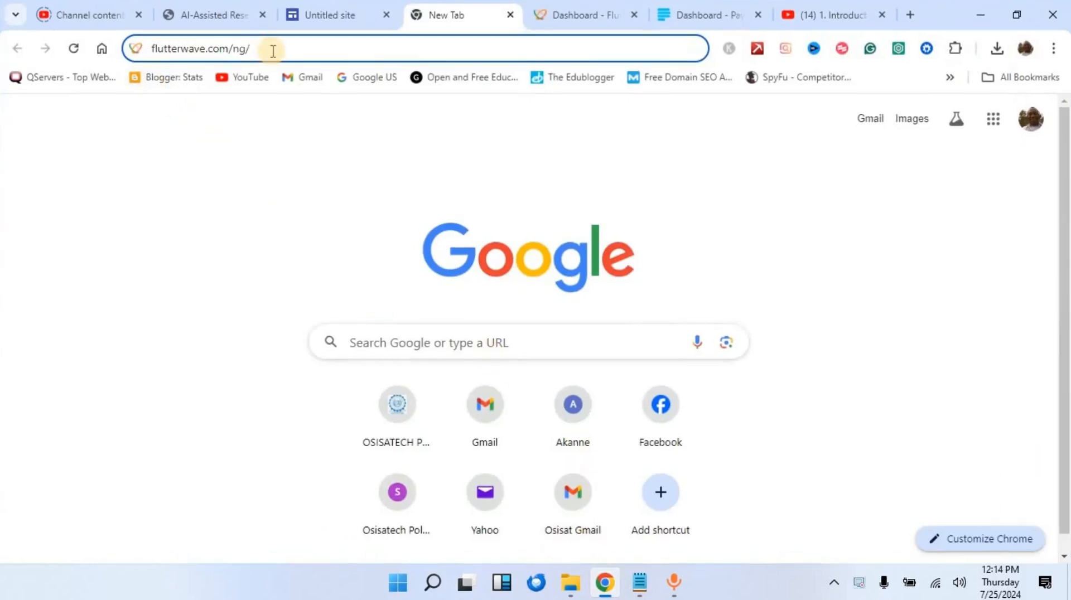
pyautogui.press('Return')
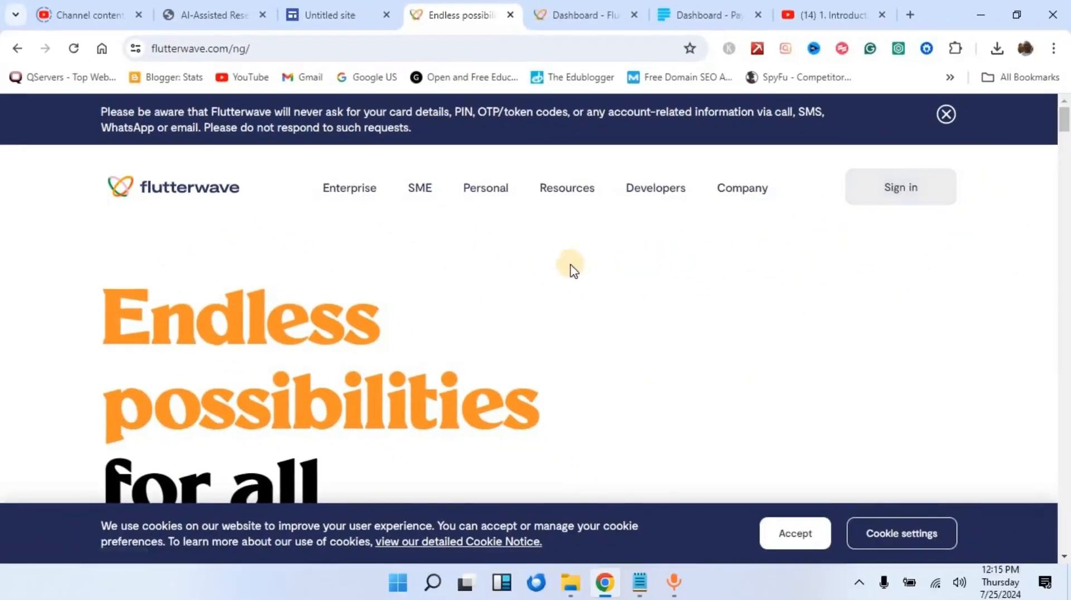
pyautogui.scroll(-5, 338, 302)
pyautogui.scroll(-2, 336, 297)
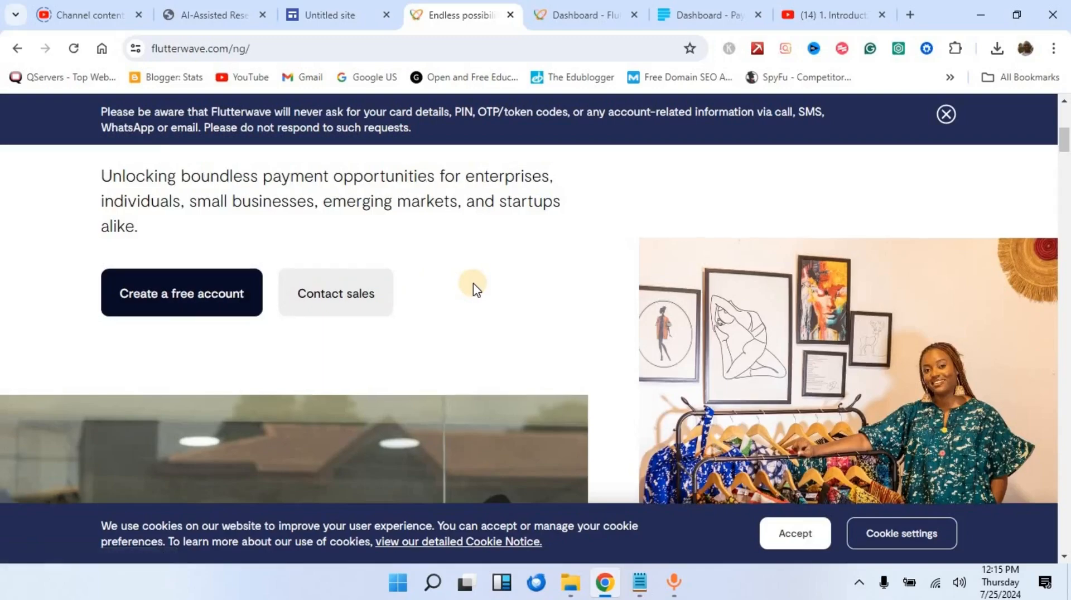
pyautogui.scroll(3, 473, 286)
pyautogui.scroll(4, 474, 287)
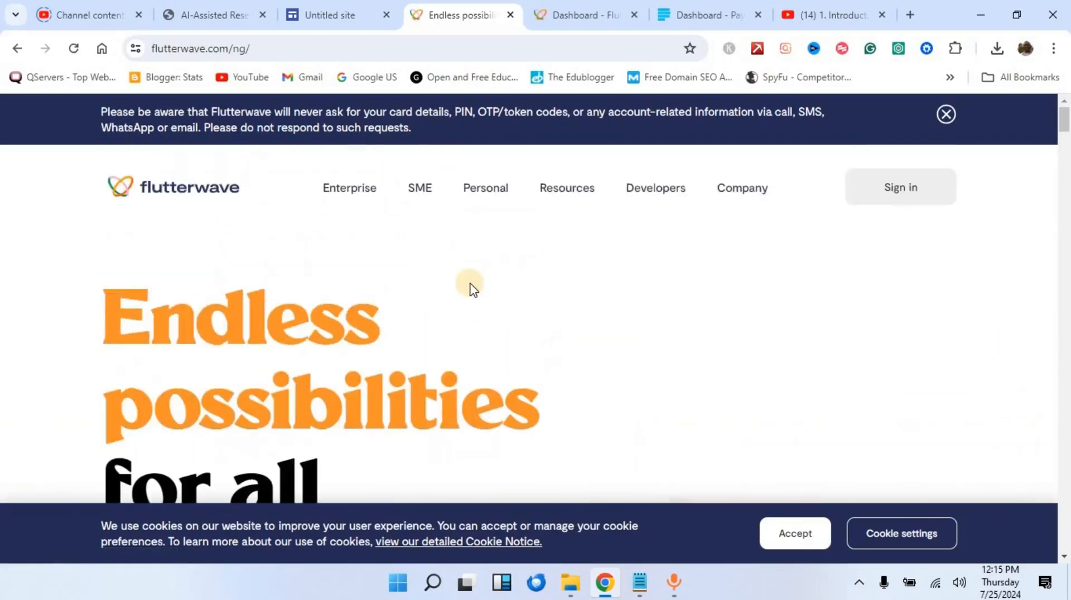
pyautogui.click(549, 17)
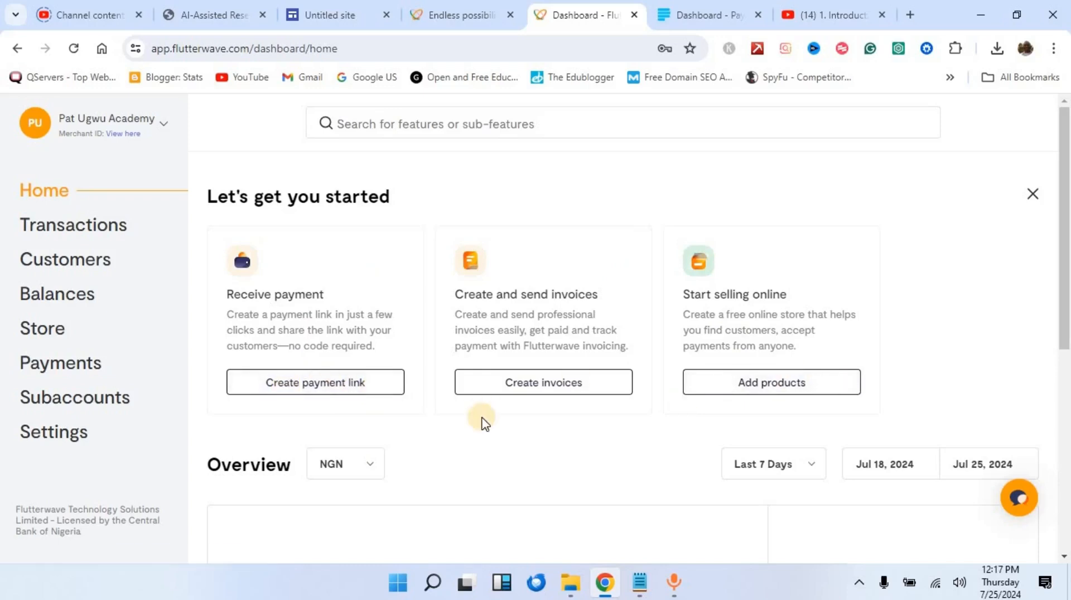
# Step: Expand Payments in the dashboard sidebar to list transfers, invoices and payment links
pyautogui.click(78, 372)
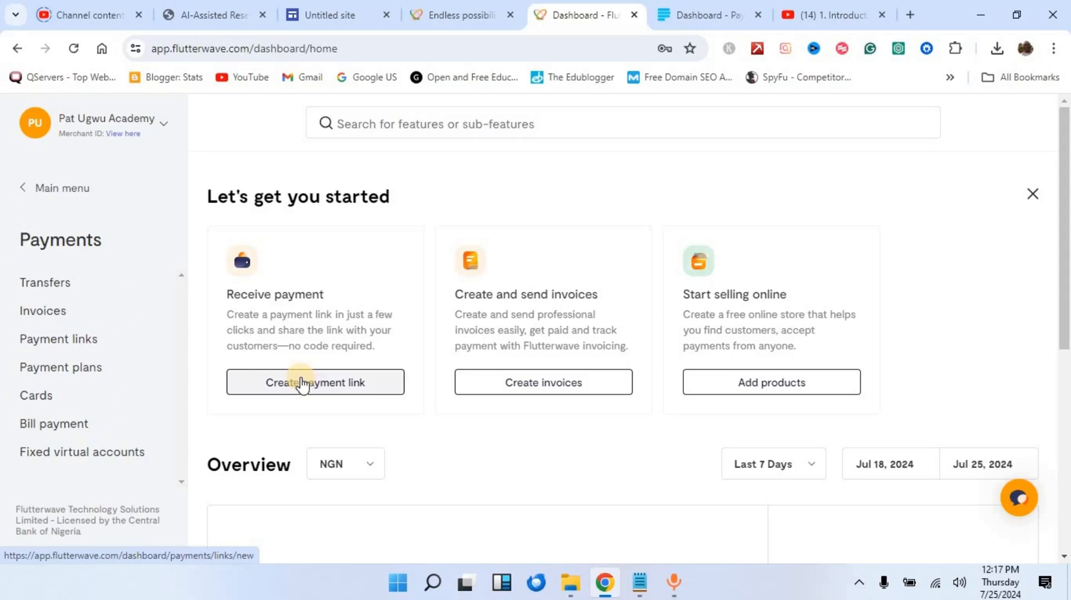
# Step: Go to Payment links and start a new payment link with Single charge selected
pyautogui.click(66, 341)
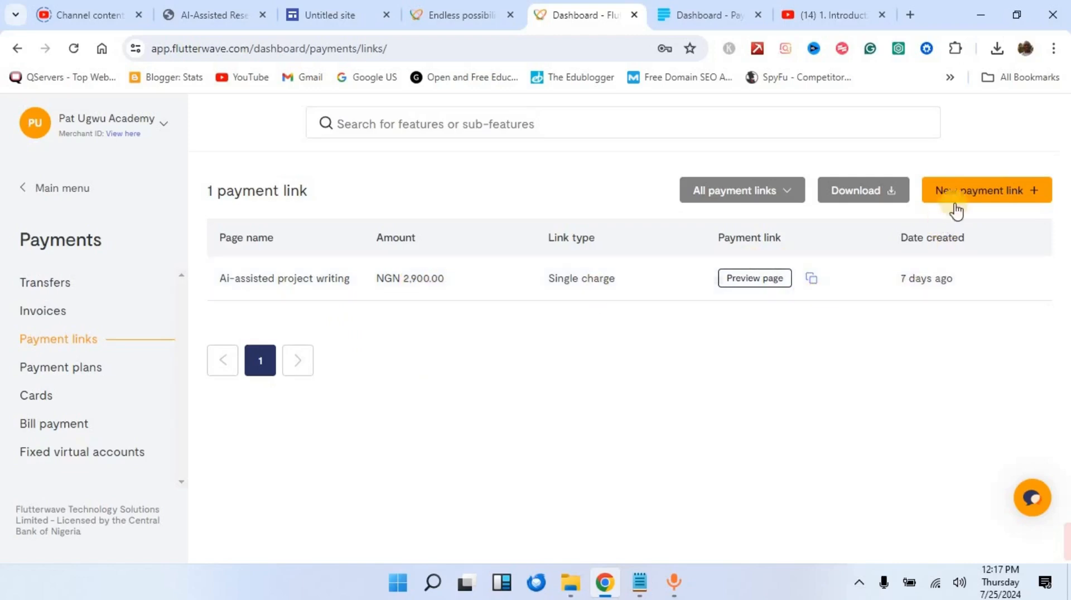
pyautogui.click(987, 193)
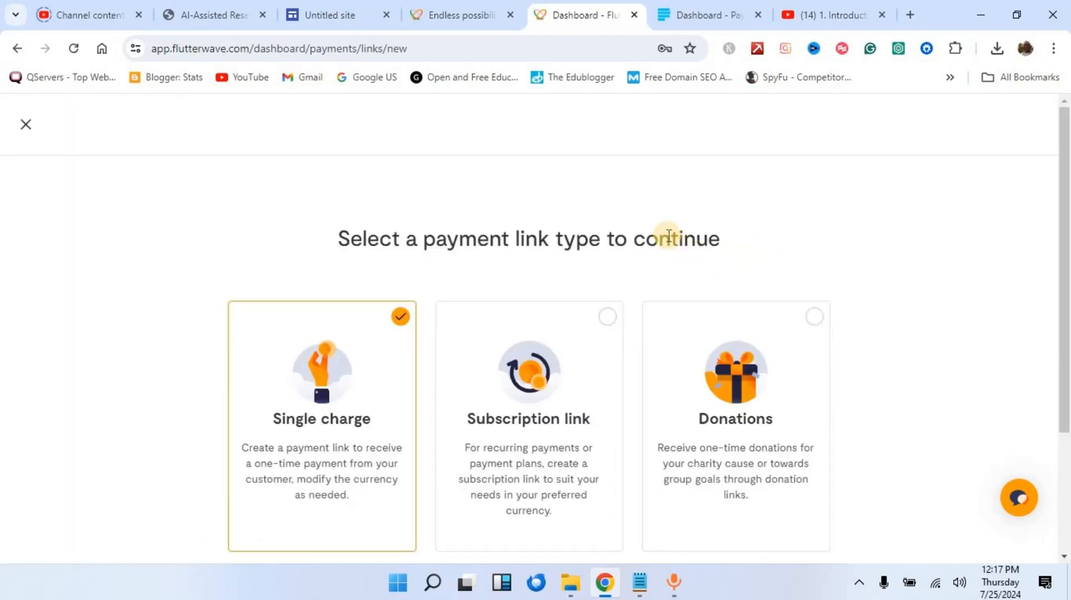
pyautogui.scroll(-2, 602, 234)
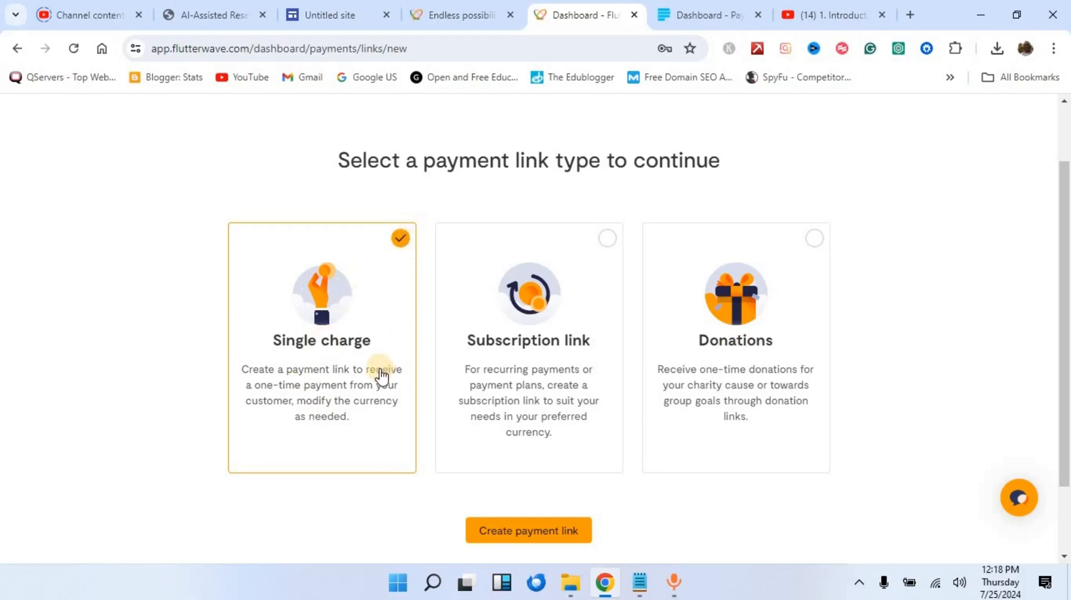
pyautogui.scroll(-2, 385, 379)
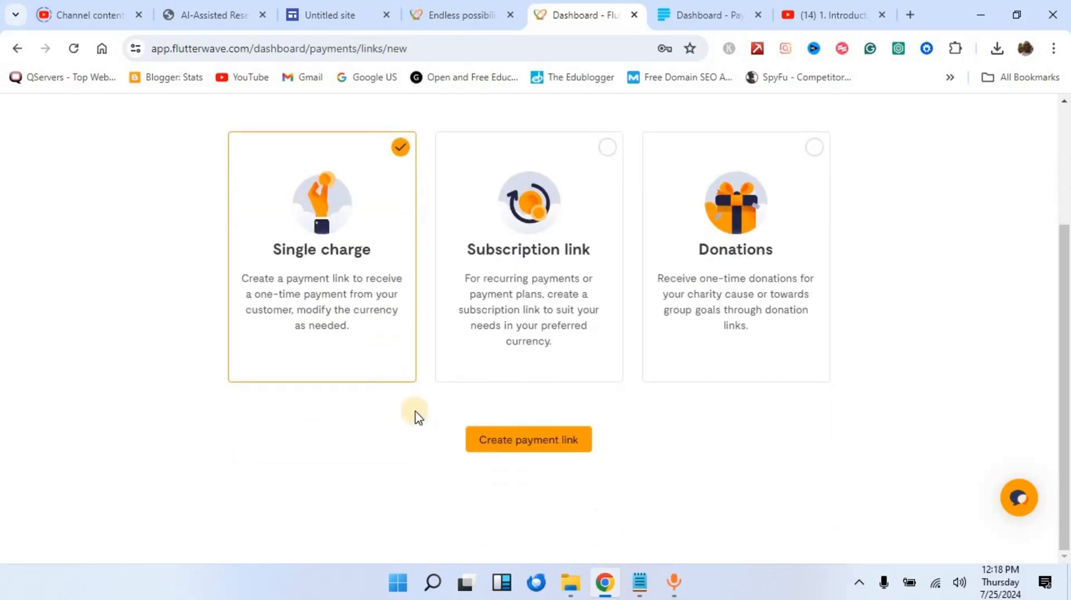
# Step: Name the single-charge link 'Online Course' and paste in a short course description
pyautogui.click(519, 446)
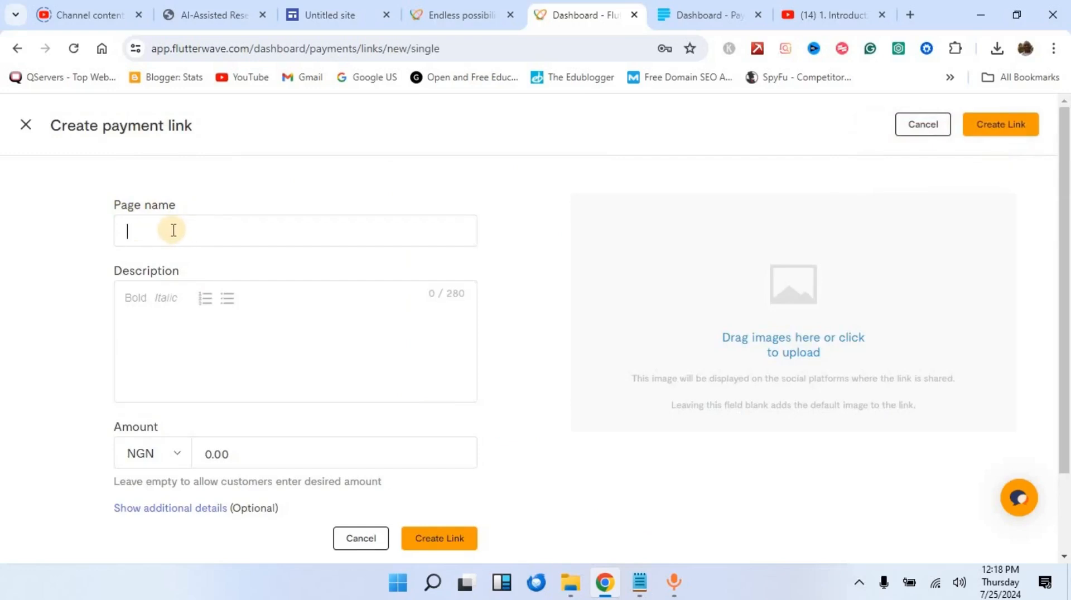
pyautogui.write('Onli')
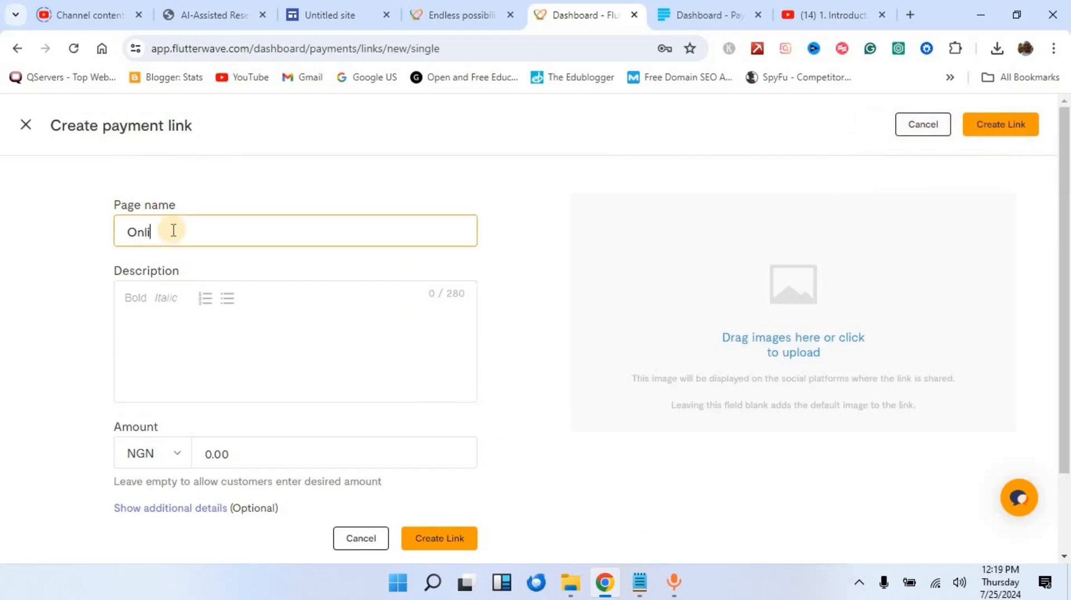
pyautogui.write('ne Course')
pyautogui.click(186, 326)
pyautogui.write('Learn how to create an online course.')
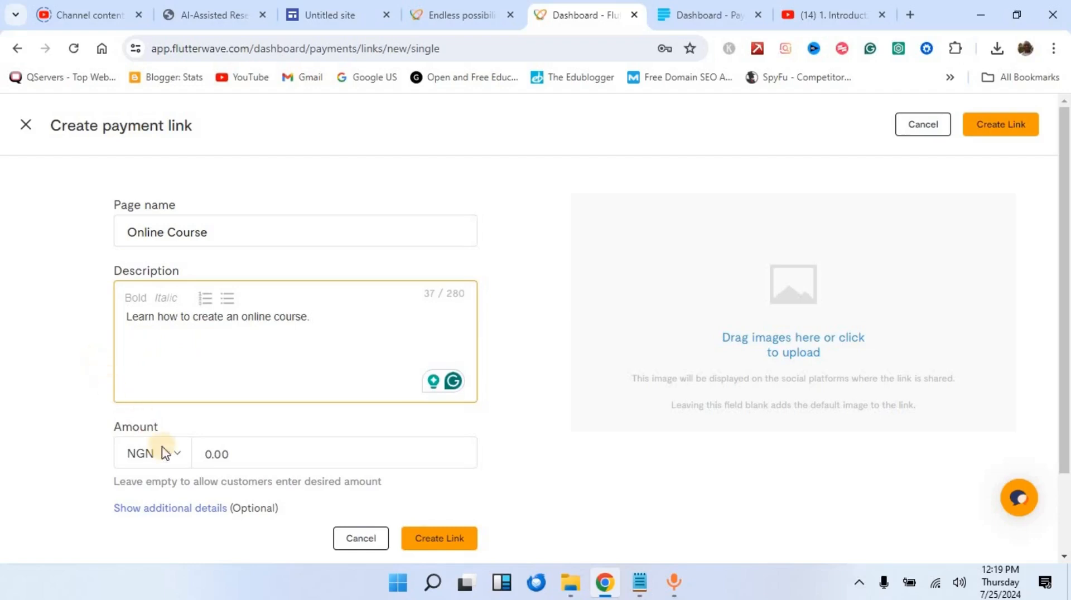
# Step: Keep the currency as NGN and set the amount to 5000
pyautogui.click(174, 454)
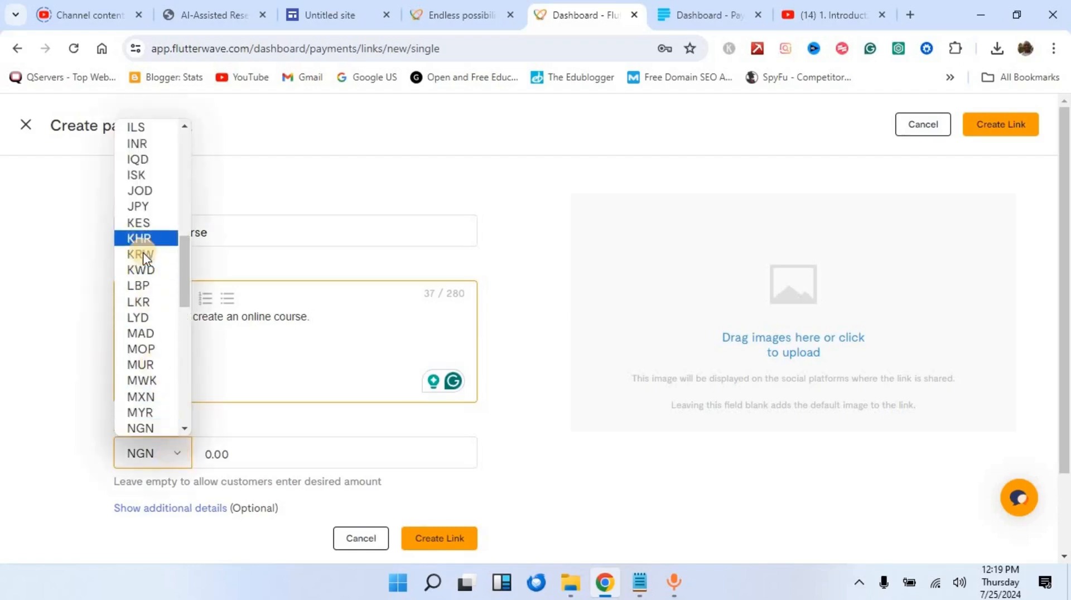
pyautogui.scroll(10, 144, 253)
pyautogui.scroll(-15, 144, 279)
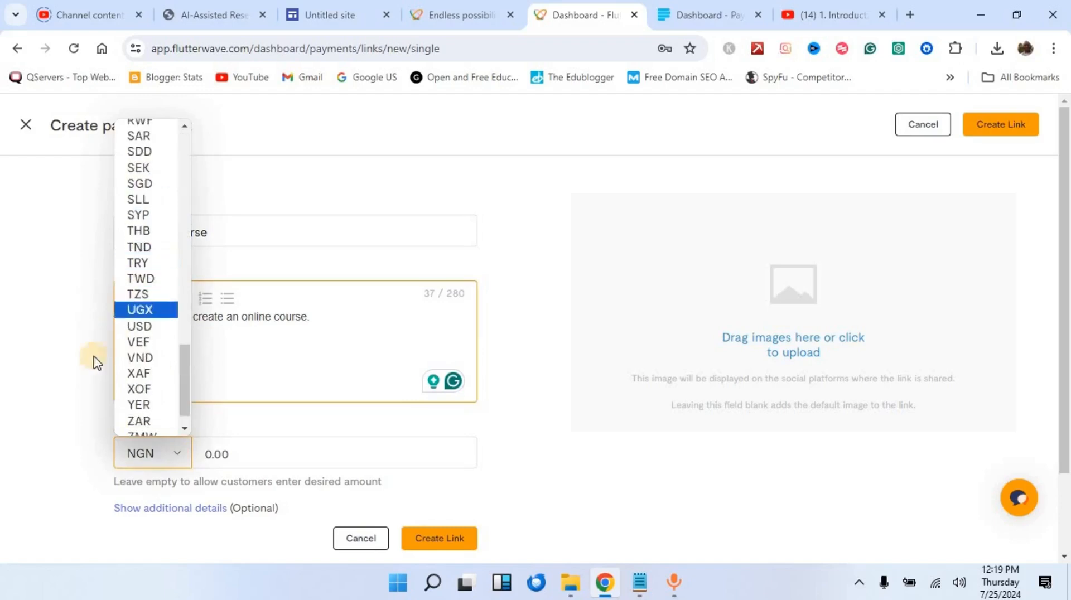
pyautogui.click(82, 366)
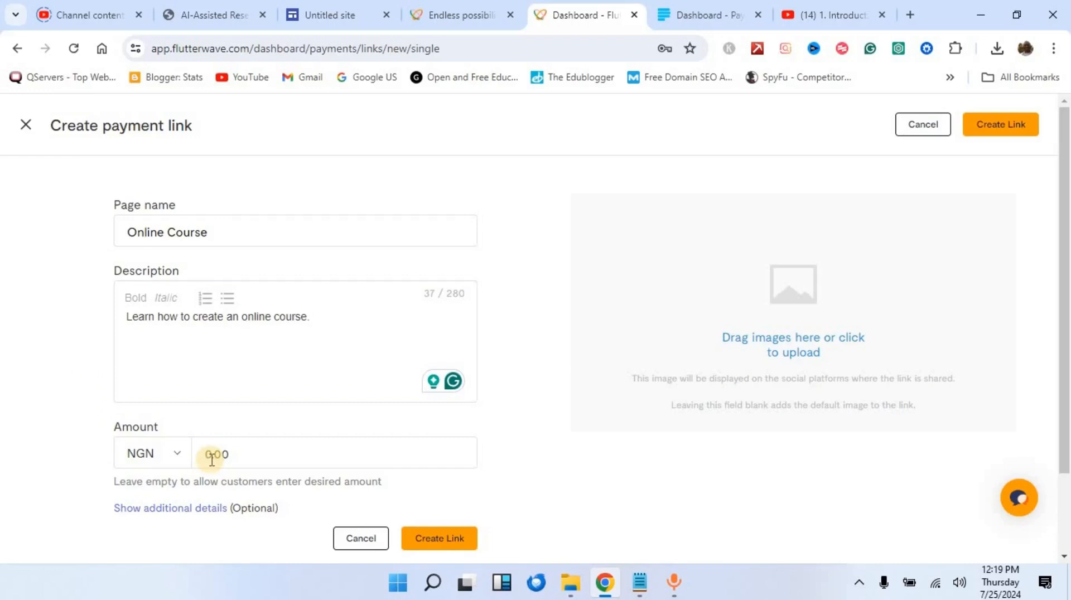
pyautogui.moveTo(212, 460); pyautogui.dragTo(196, 461)
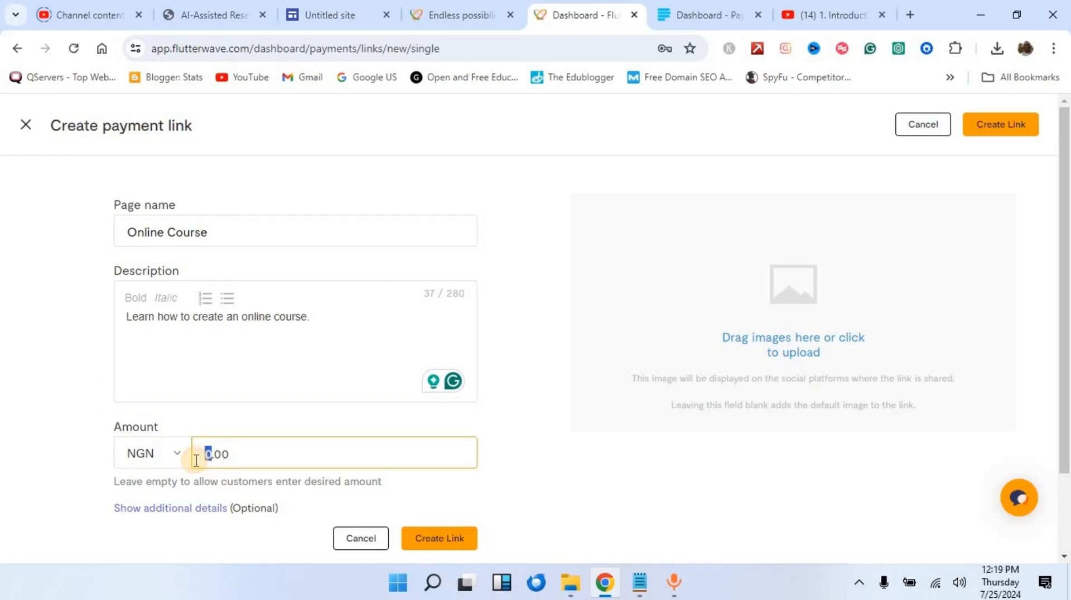
pyautogui.write('500')
pyautogui.write('00')
pyautogui.scroll(-2, 245, 449)
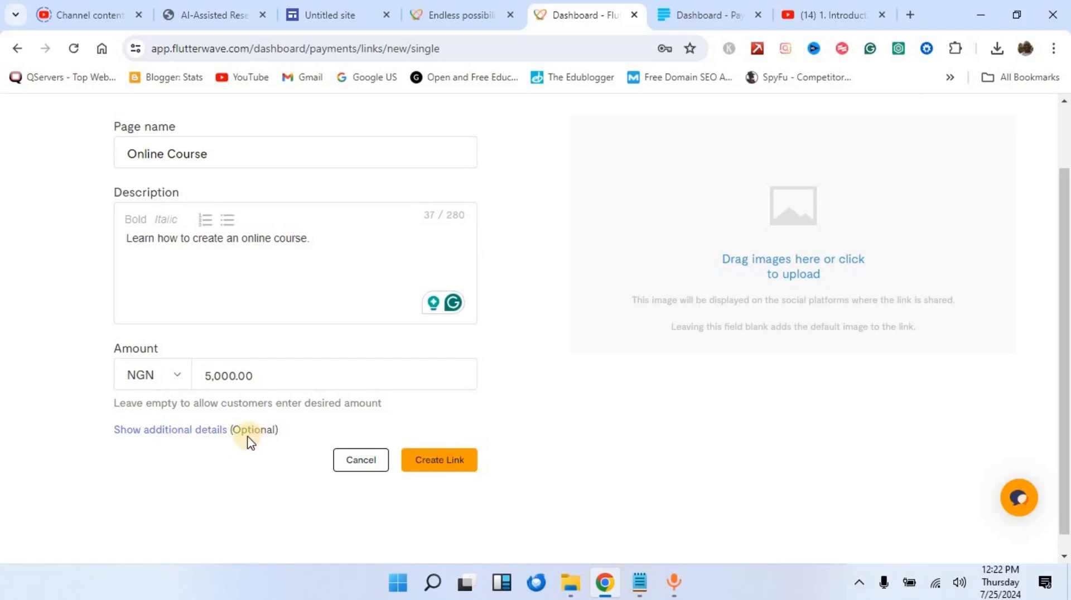
# Step: Reveal the additional details, set the custom URL ending to online-course, and bring up Notepad
pyautogui.click(187, 431)
pyautogui.scroll(-4, 62, 412)
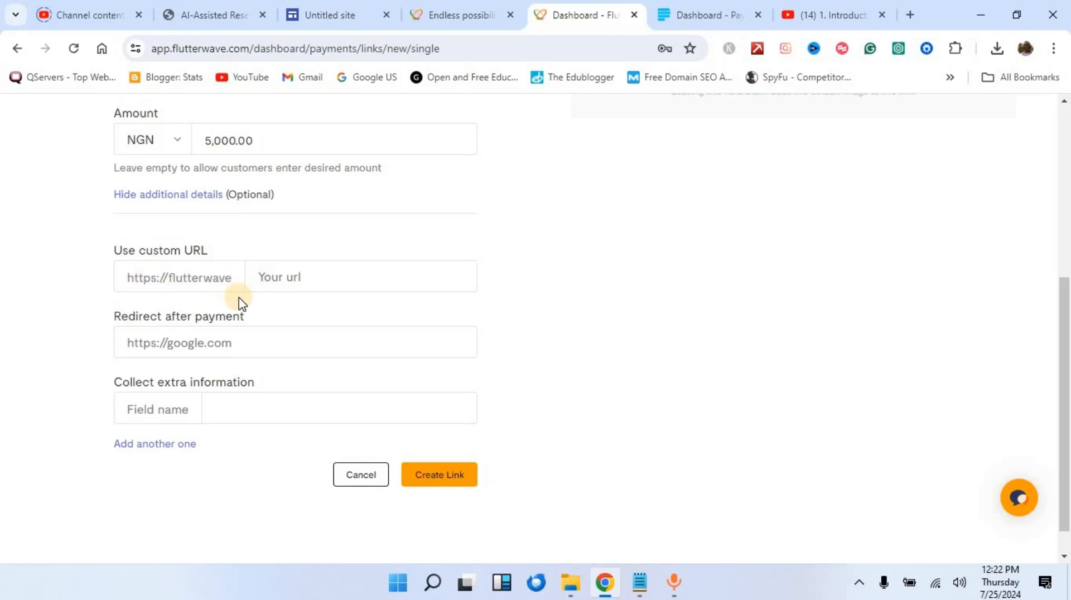
pyautogui.click(305, 279)
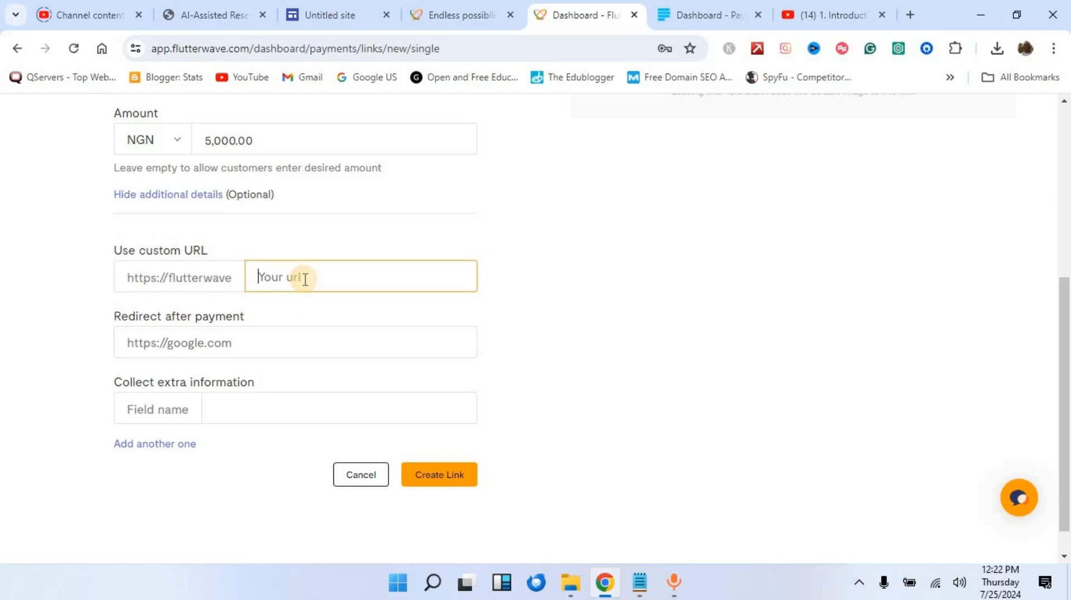
pyautogui.write('online-course')
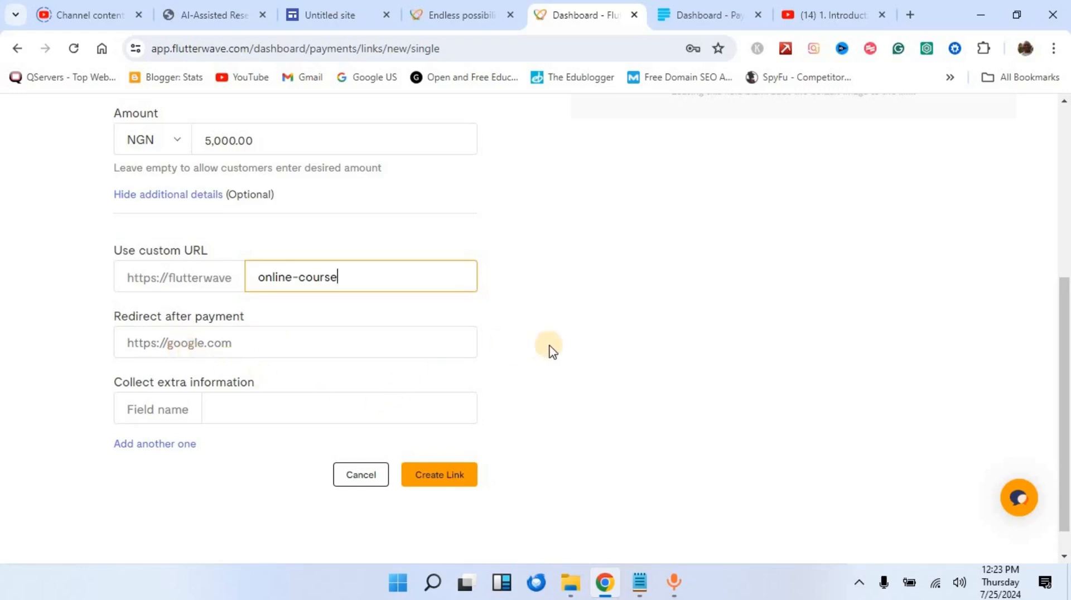
pyautogui.click(640, 583)
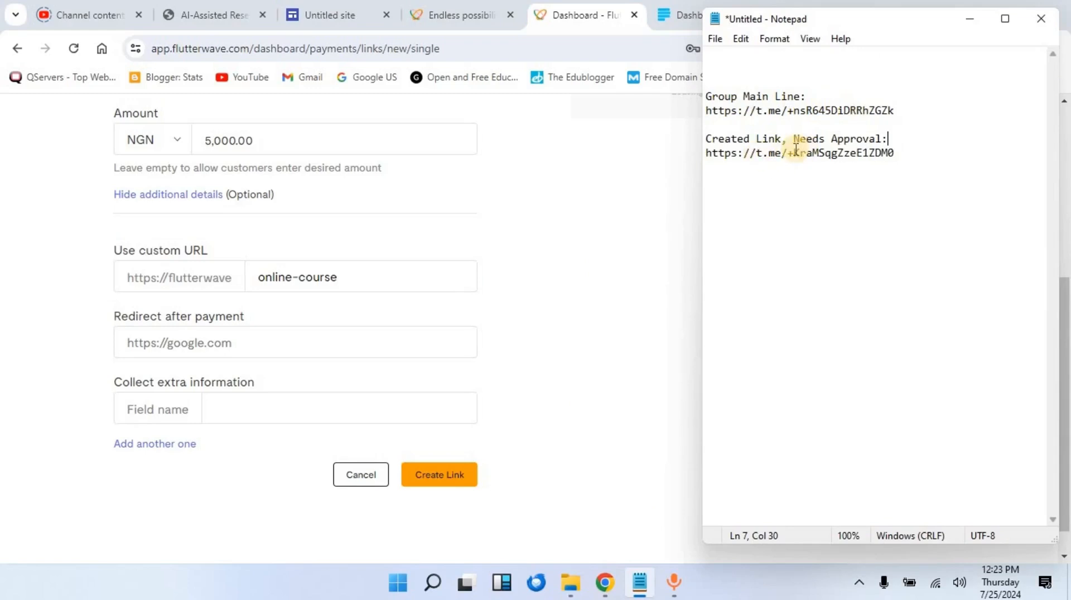
# Step: Copy the Group Main Line Telegram invite link from the Notepad note
pyautogui.moveTo(793, 139); pyautogui.dragTo(881, 139)
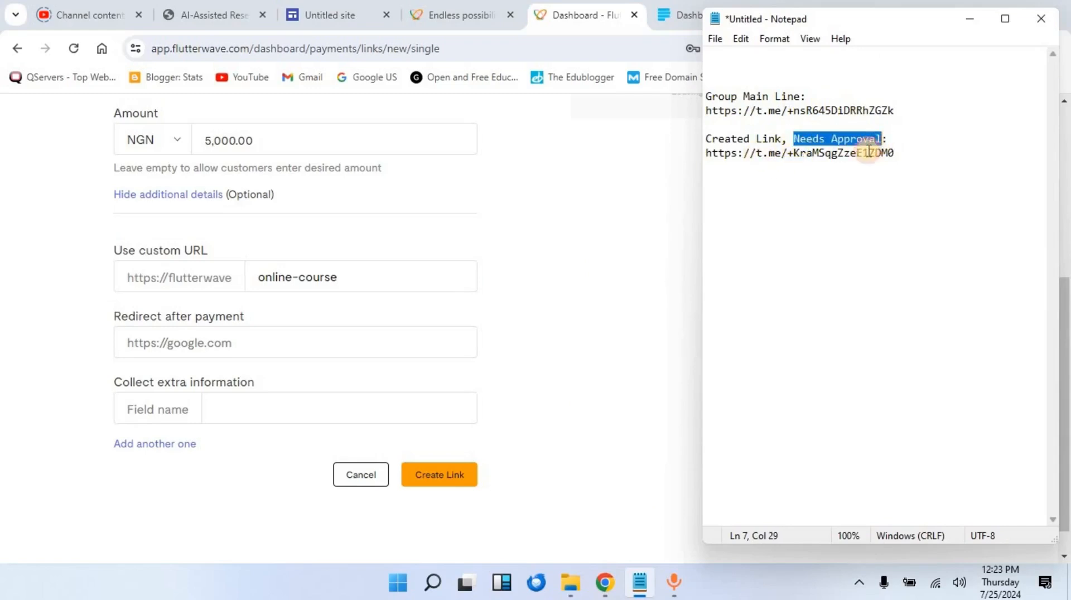
pyautogui.click(813, 157)
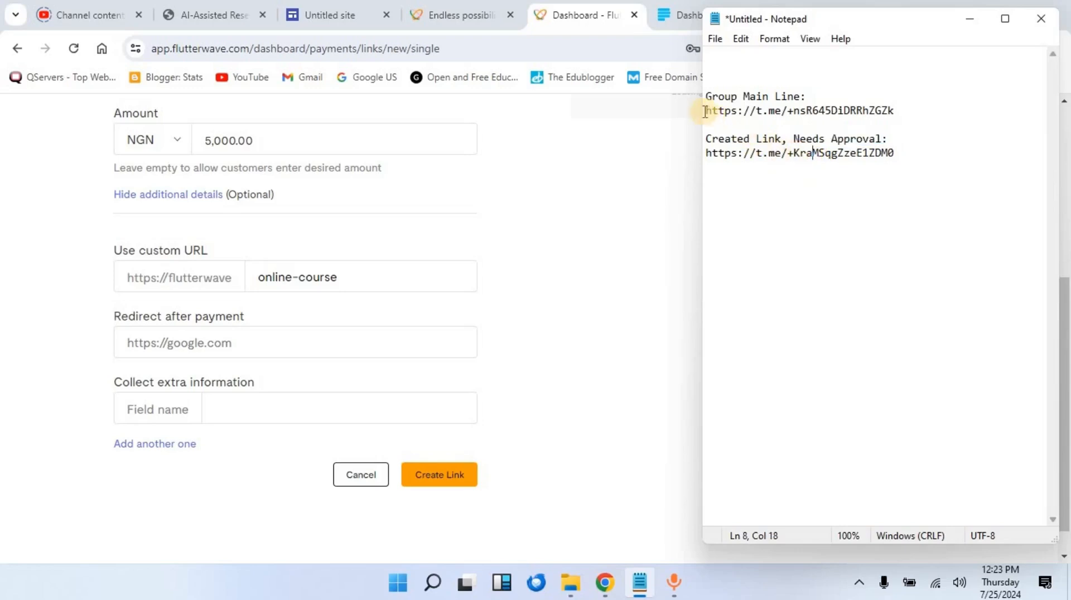
pyautogui.moveTo(705, 110); pyautogui.dragTo(894, 111)
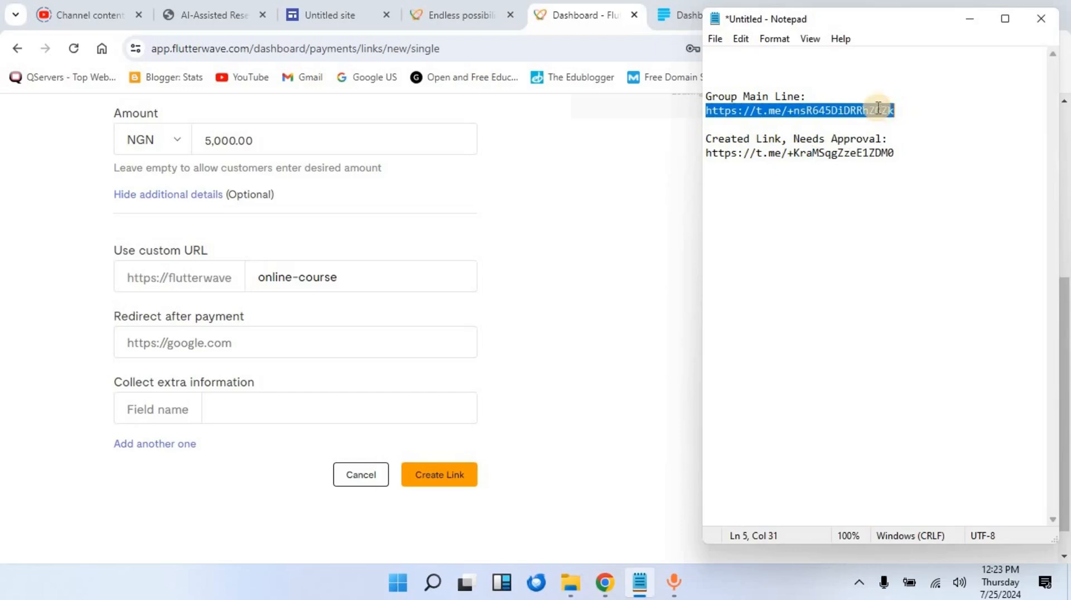
pyautogui.rightClick(800, 110)
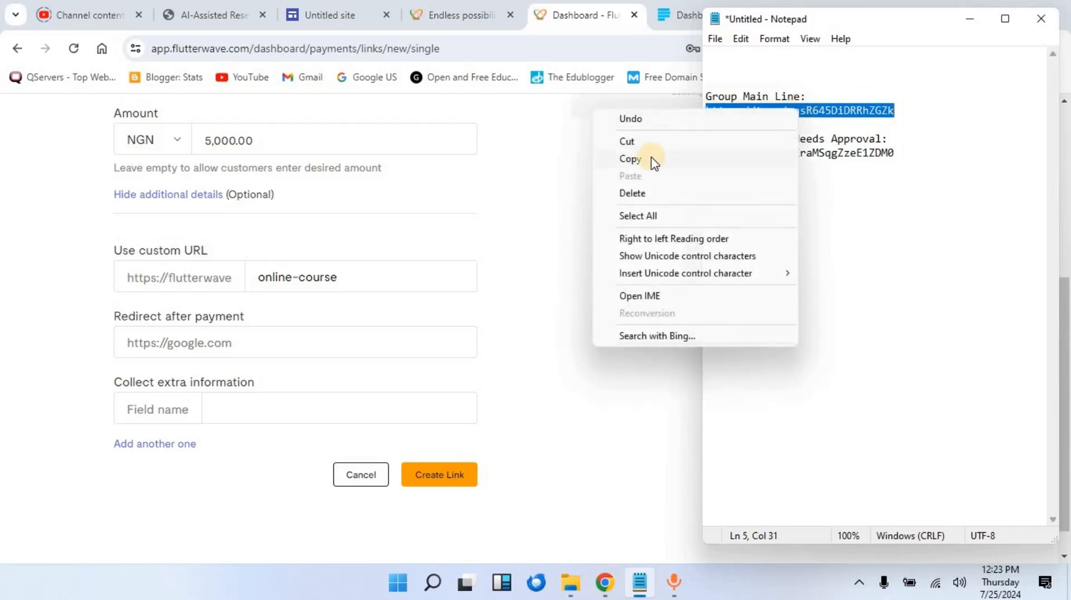
pyautogui.click(630, 159)
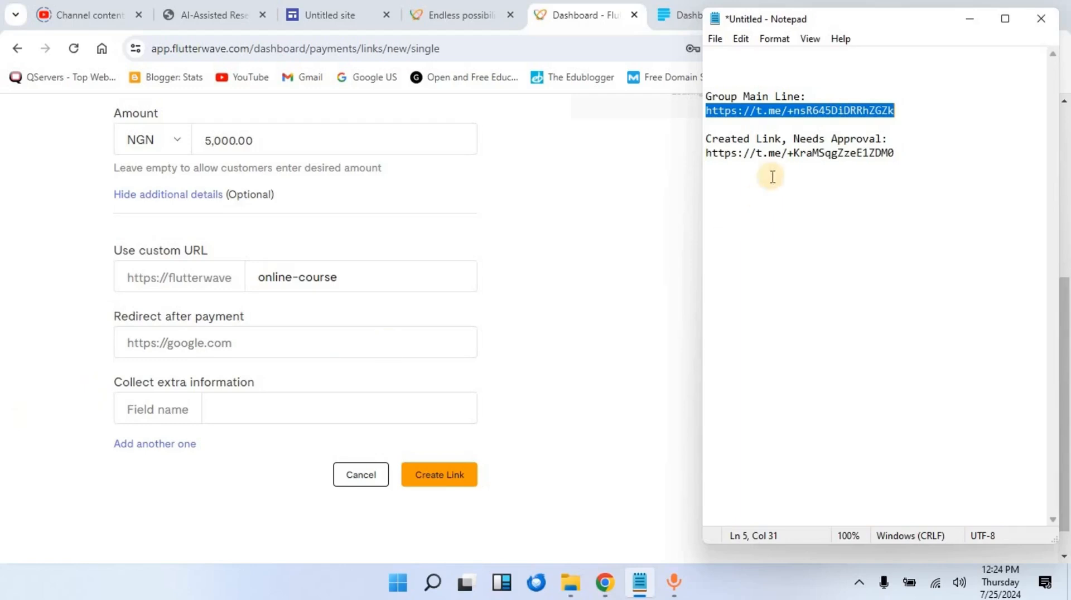
# Step: Set the copied Telegram invite link as the 'Redirect after payment' address
pyautogui.click(168, 342)
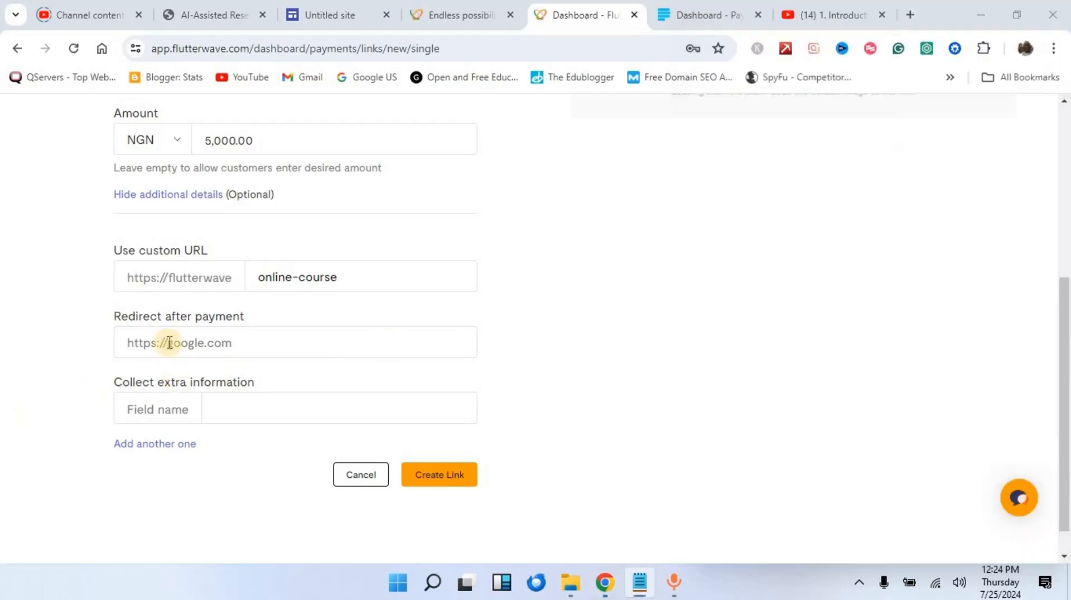
pyautogui.hotkey('ctrl', 'v')
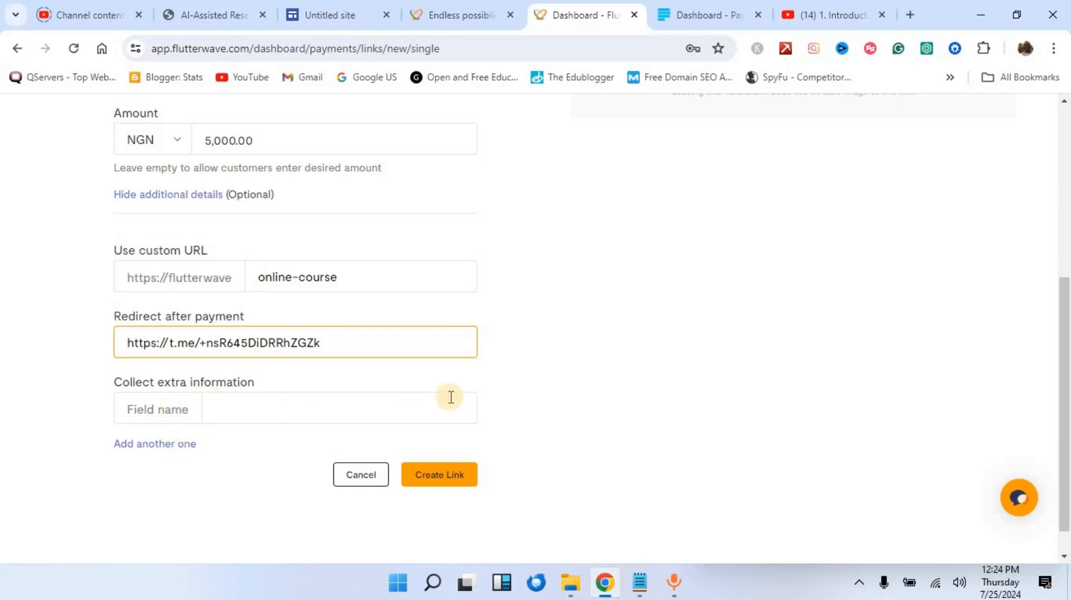
pyautogui.scroll(5, 476, 373)
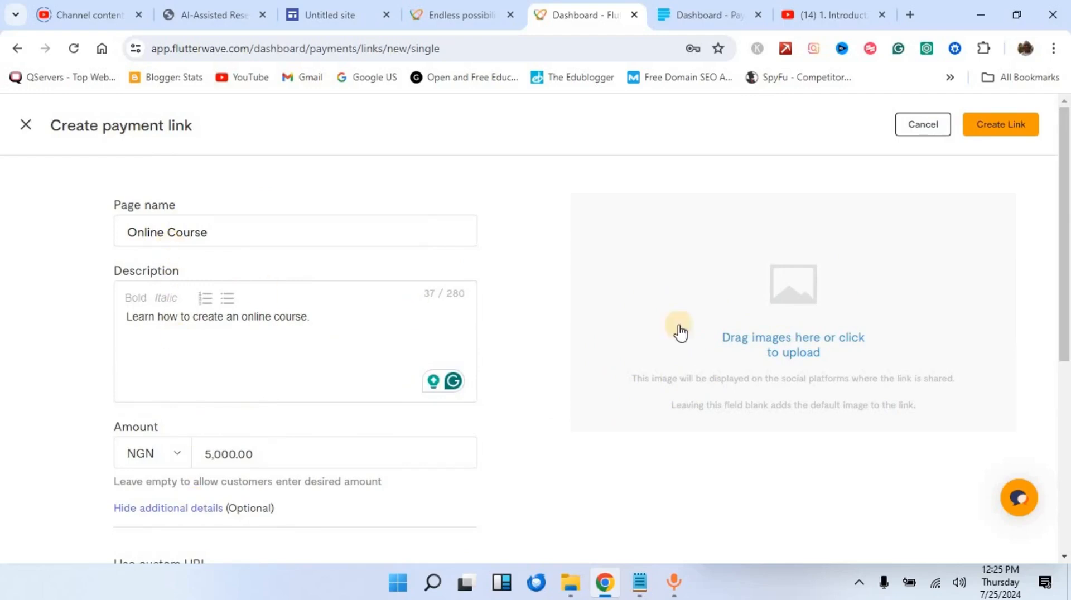
# Step: Upload 'back-end website tools thumbnail' from Downloads as the payment page image
pyautogui.click(795, 341)
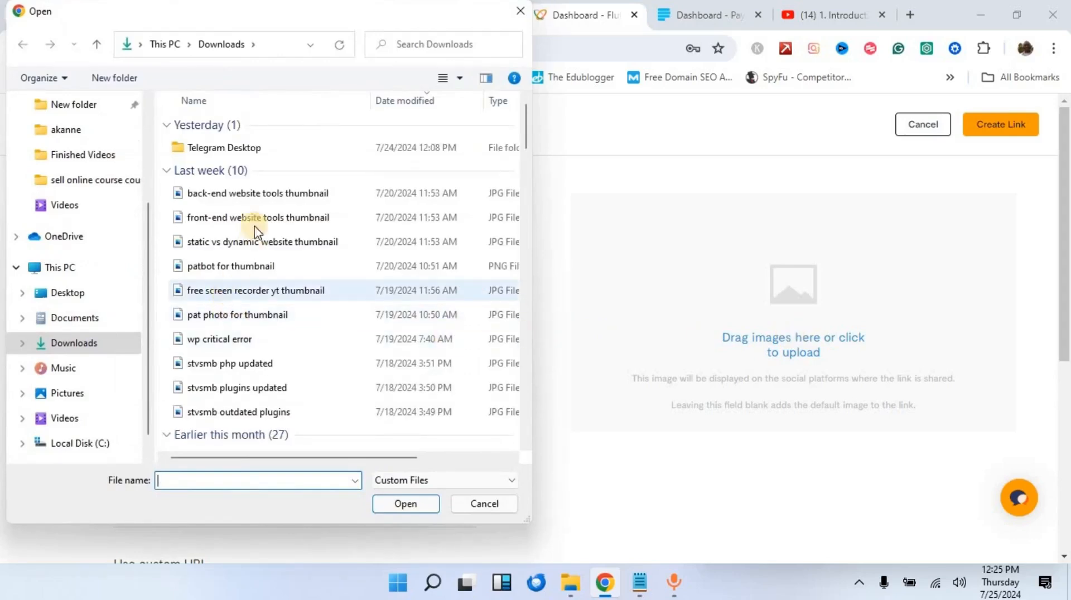
pyautogui.click(259, 196)
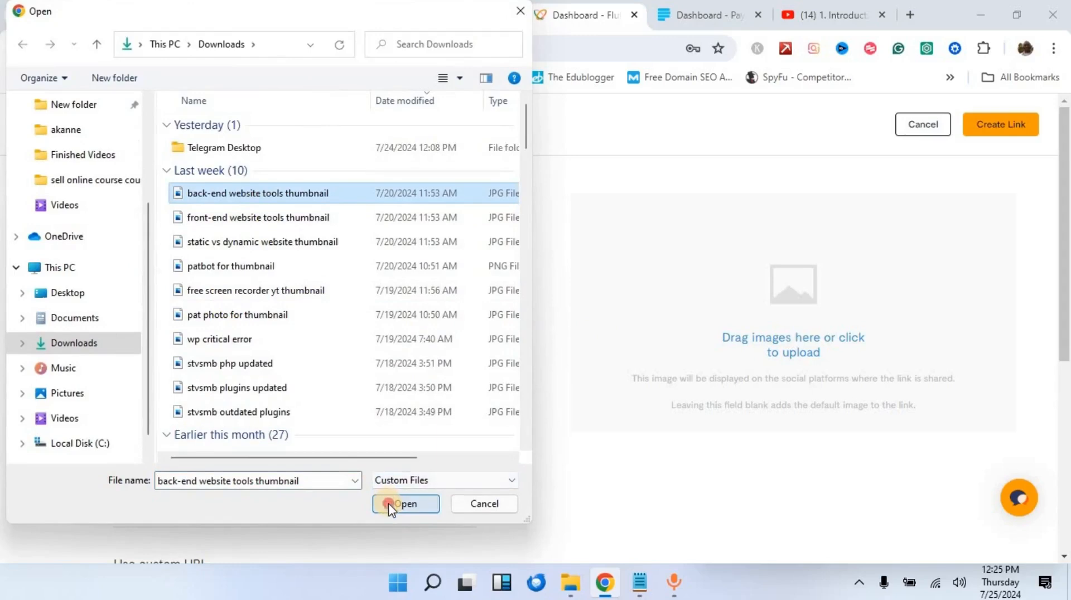
pyautogui.click(406, 505)
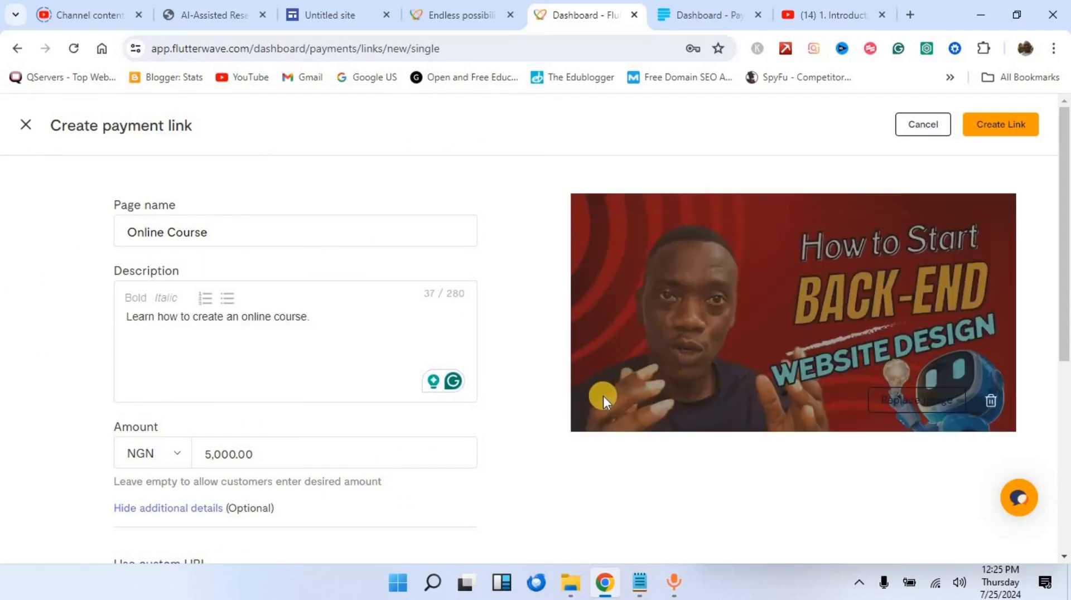
# Step: Save the link with Create Link so Online course appears at NGN 5,000.00
pyautogui.scroll(-5, 594, 418)
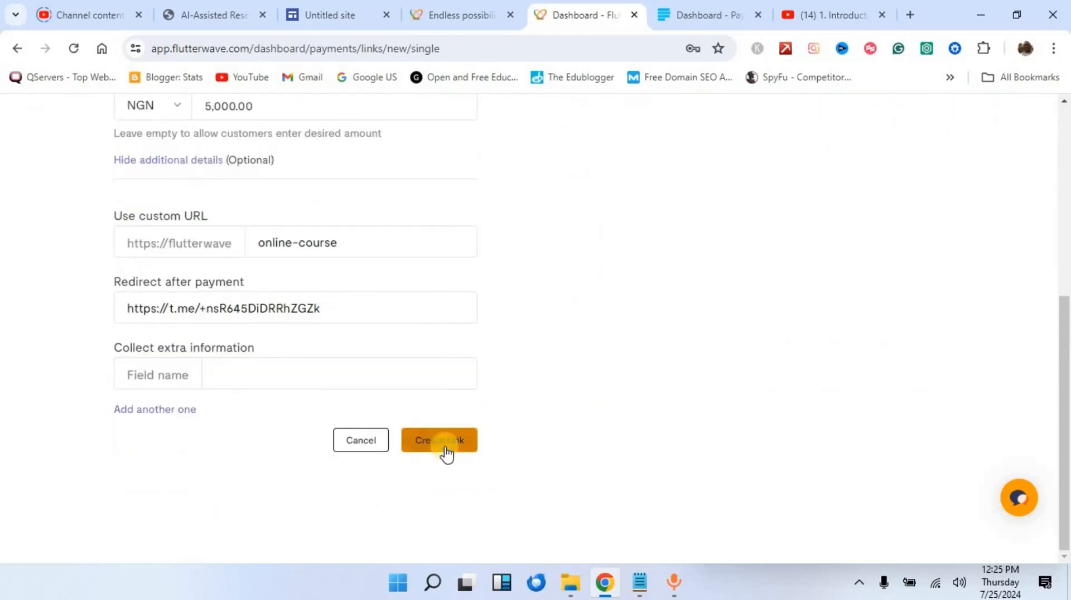
pyautogui.scroll(5, 579, 428)
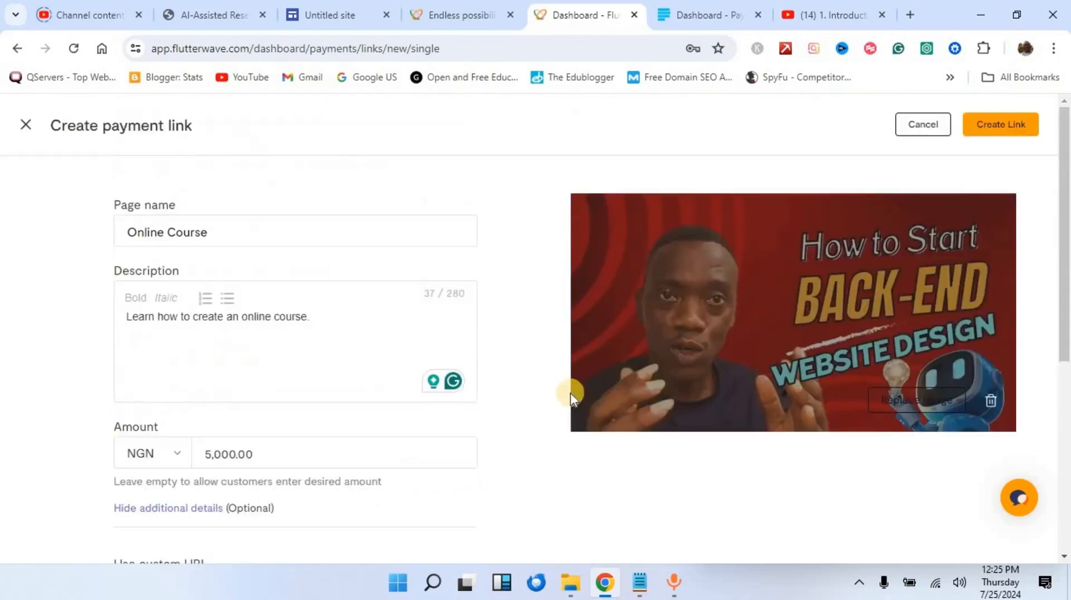
pyautogui.click(976, 125)
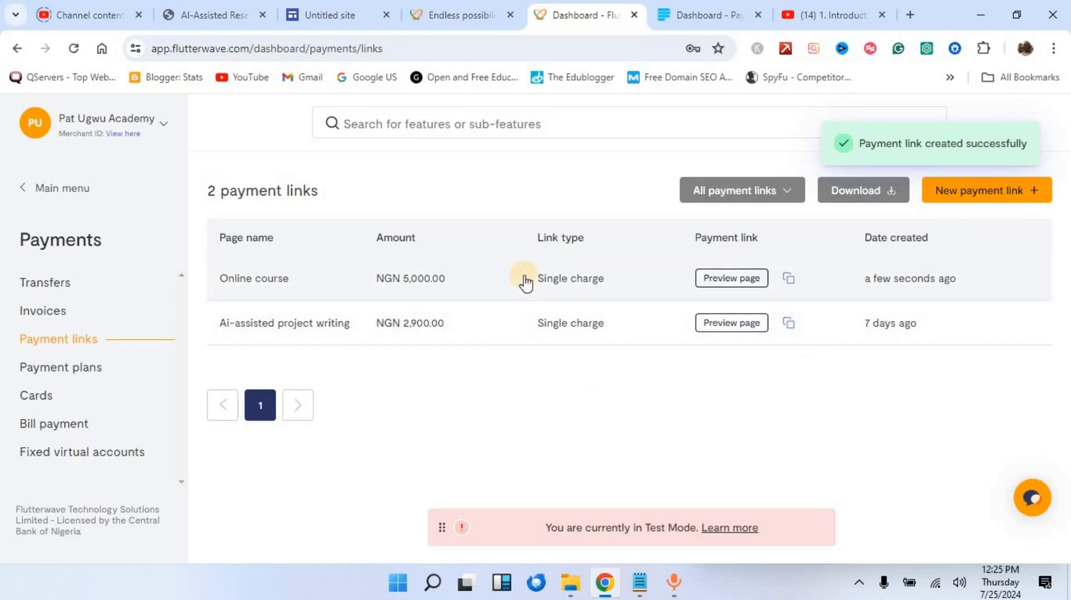
# Step: Preview the Online course payment page and review its NGN 5,000.00 amount and description
pyautogui.click(750, 279)
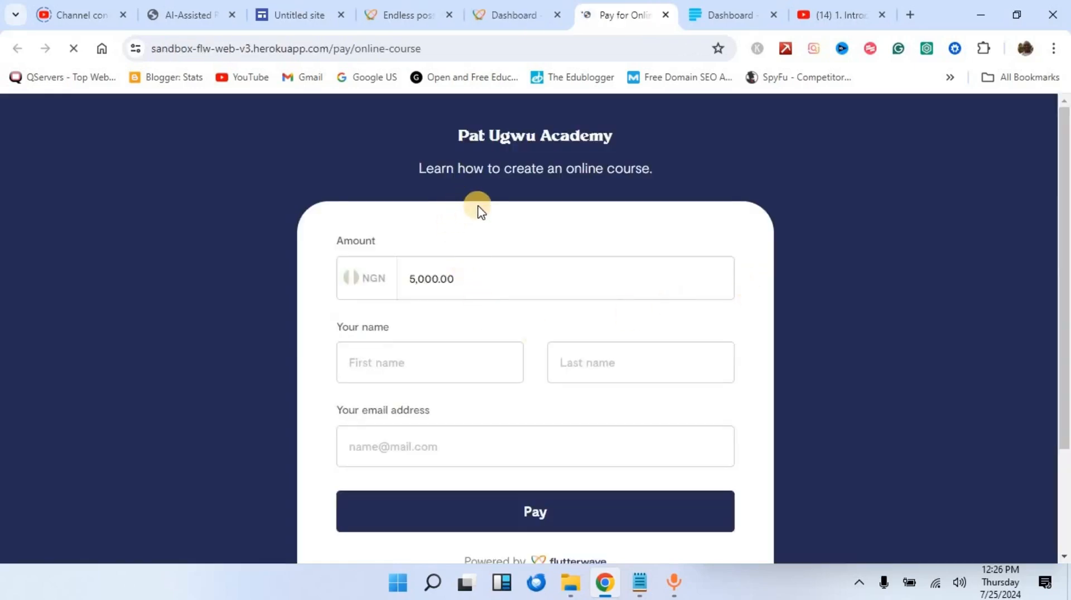
pyautogui.scroll(-3, 490, 227)
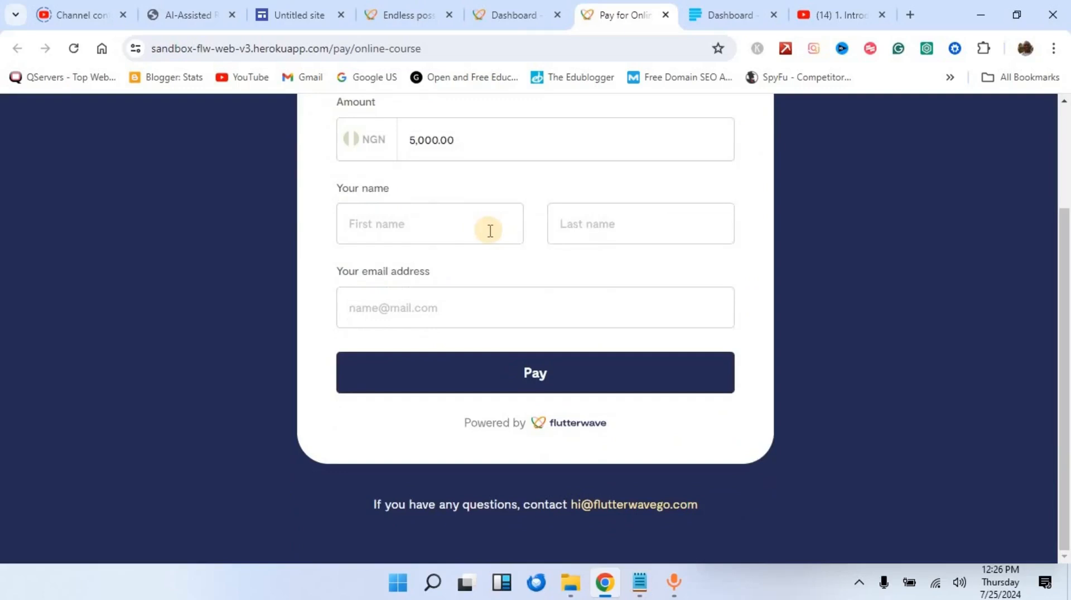
pyautogui.scroll(3, 448, 267)
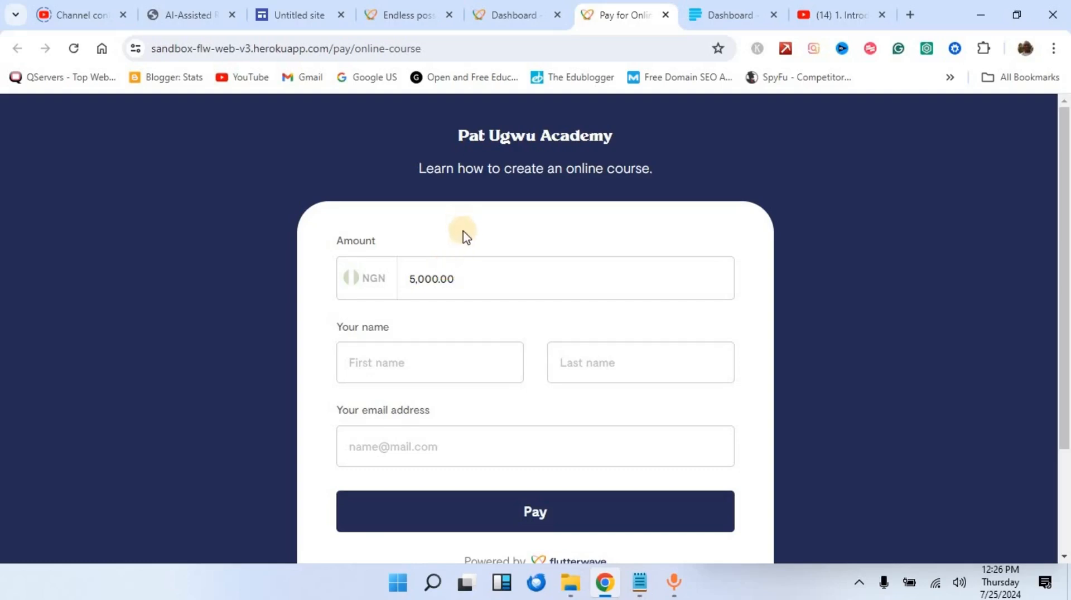
pyautogui.scroll(-3, 464, 265)
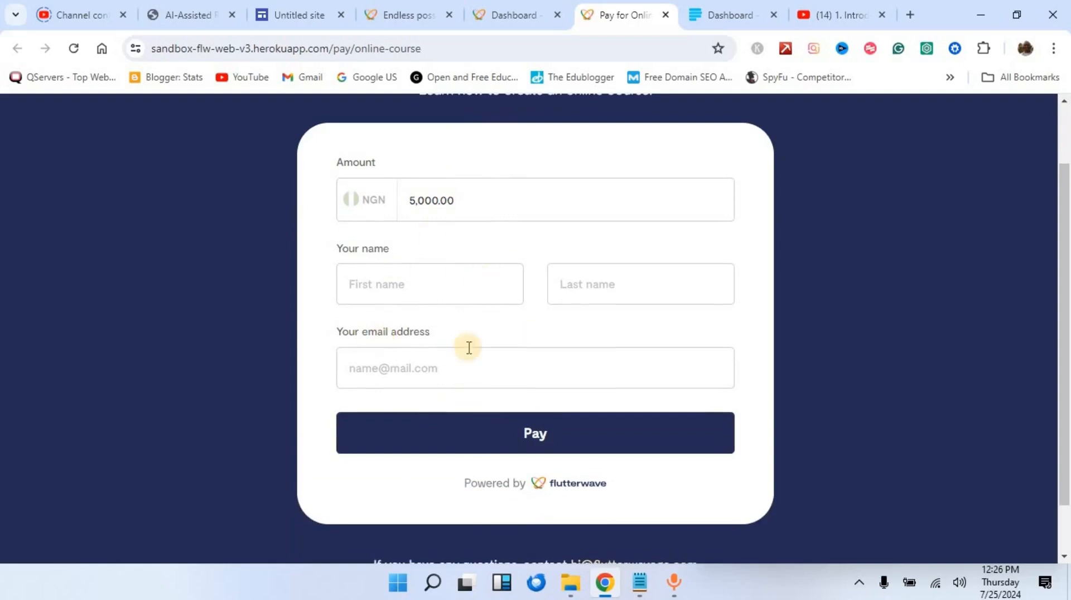
pyautogui.scroll(1, 498, 385)
pyautogui.scroll(2, 498, 385)
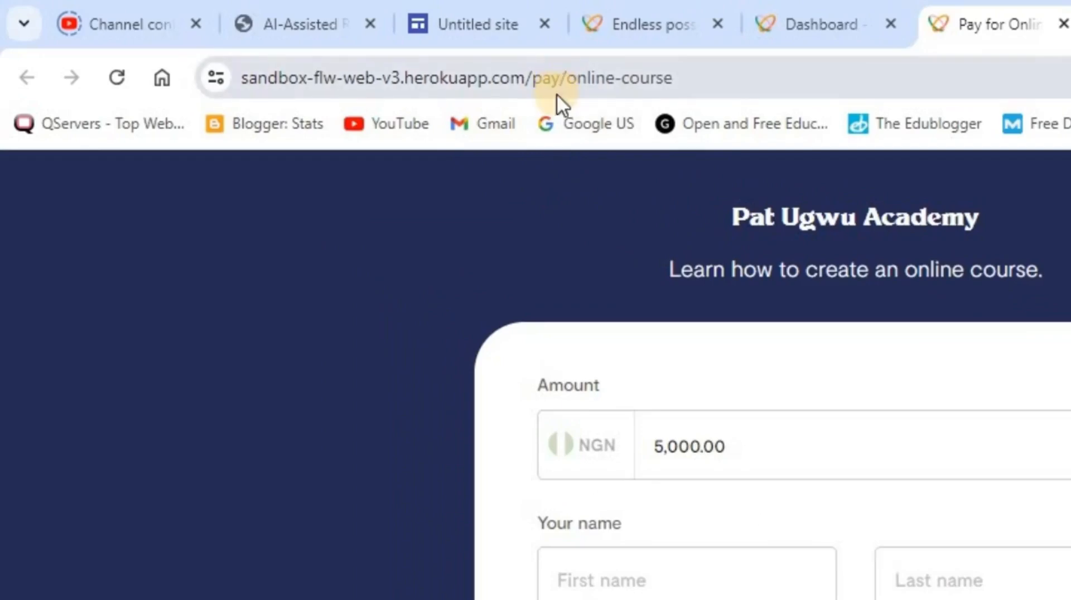
# Step: Back on Flutterwave's Payment links list, copy the Online course link's address to the clipboard
pyautogui.click(798, 24)
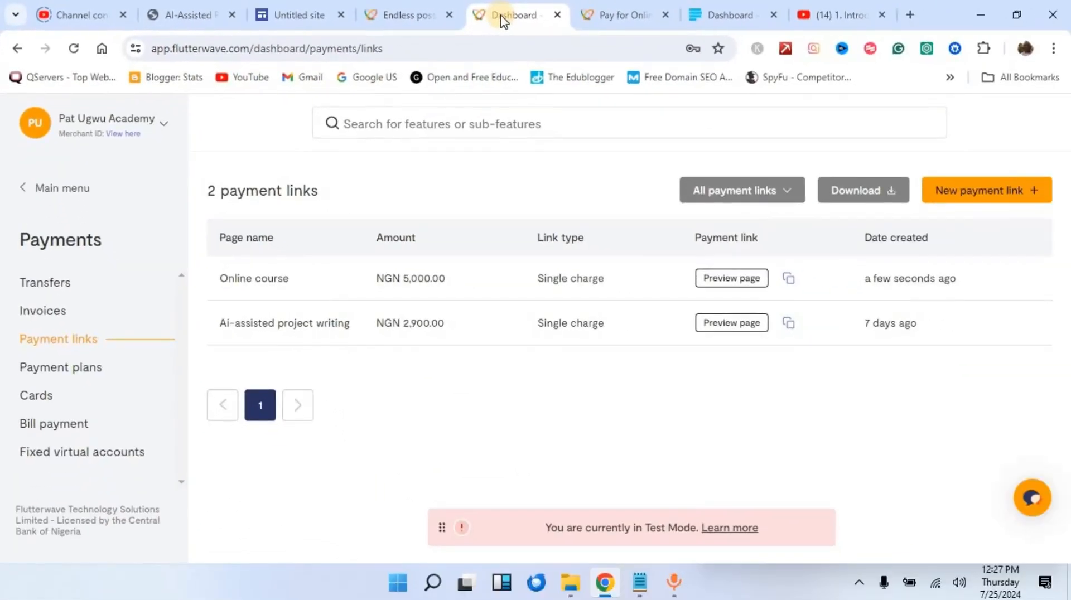
pyautogui.click(810, 289)
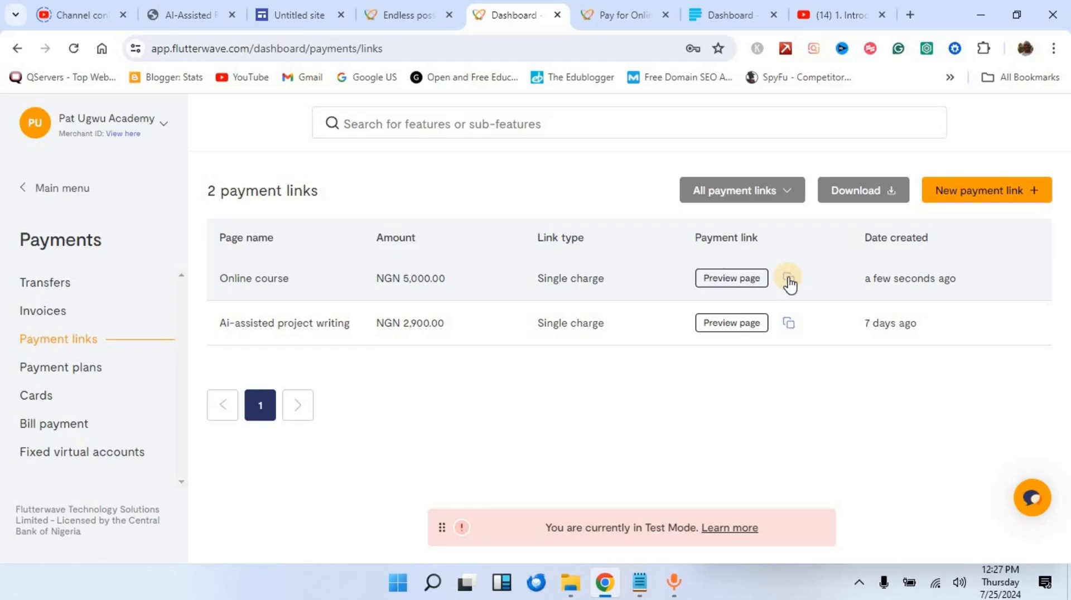
pyautogui.click(789, 281)
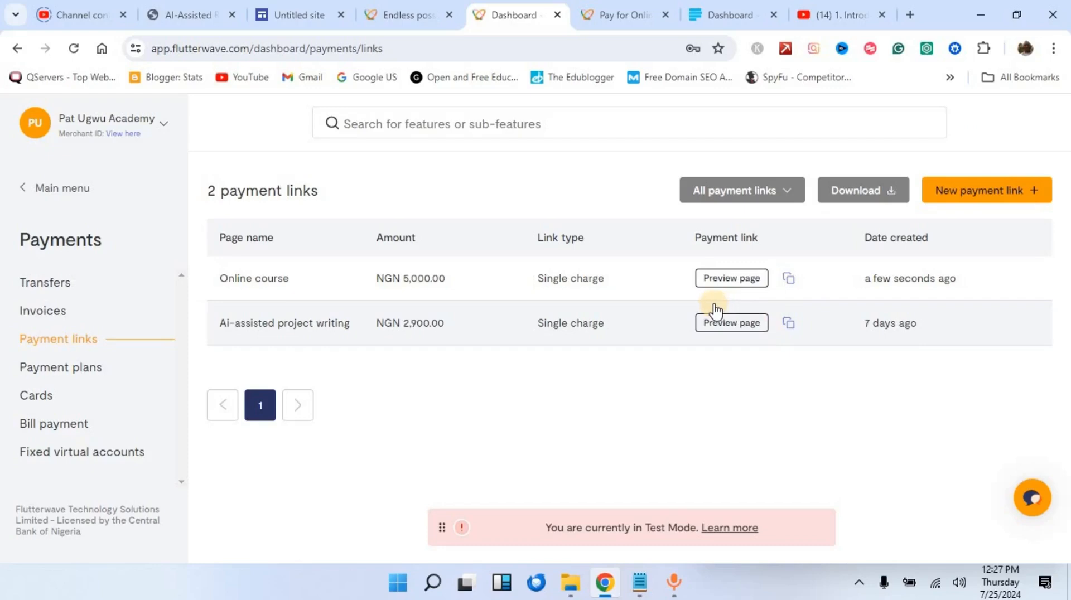
# Step: In the Untitled site editor, find the Fresh Products section and select its Purchase button
pyautogui.click(307, 22)
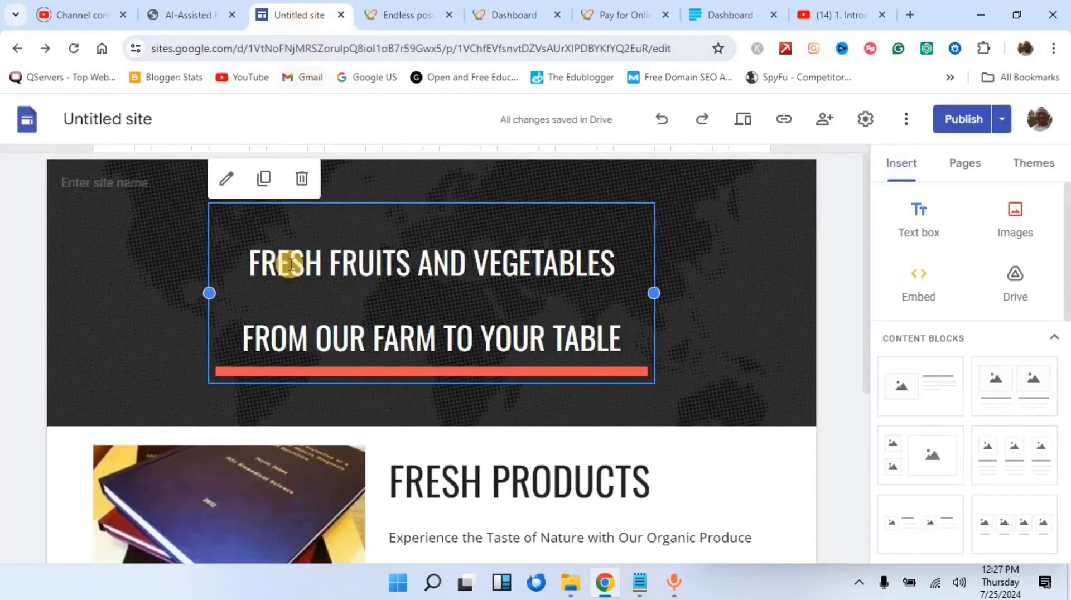
pyautogui.scroll(-4, 600, 354)
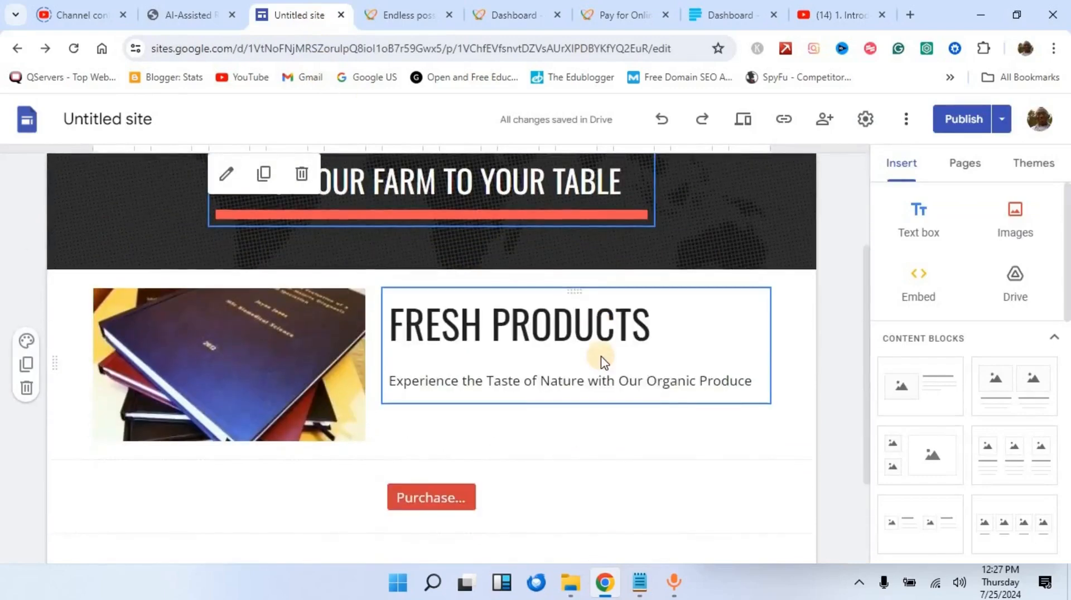
pyautogui.scroll(-1, 605, 384)
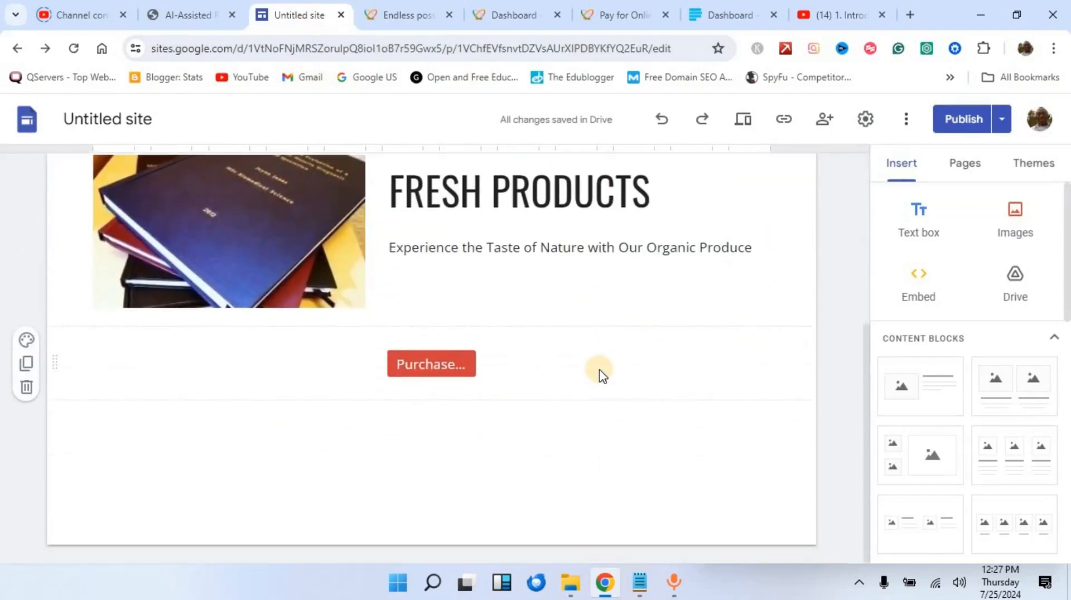
pyautogui.scroll(1, 602, 375)
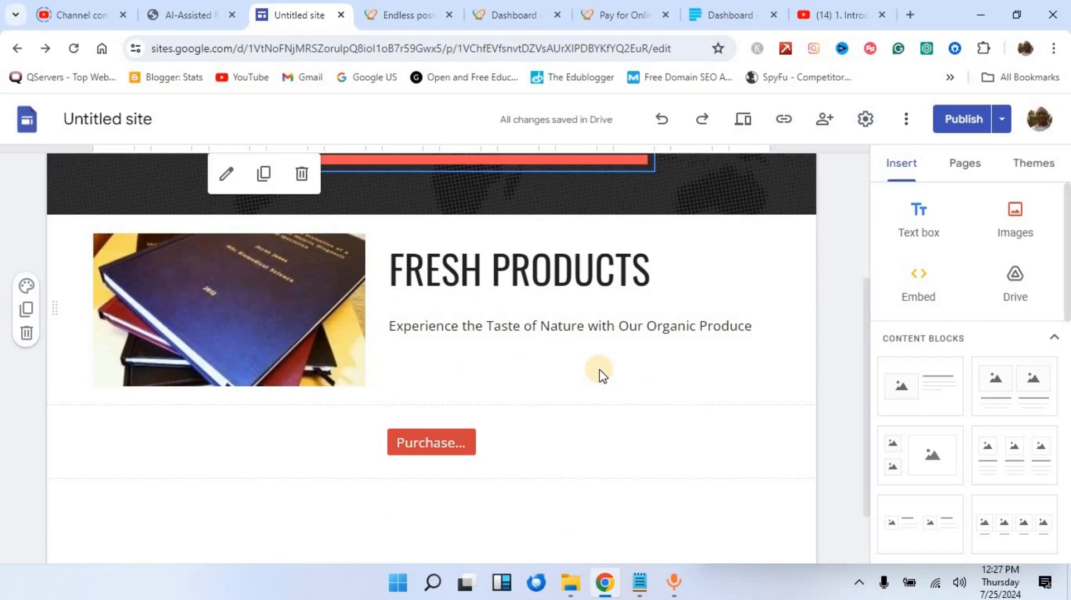
pyautogui.scroll(3, 601, 374)
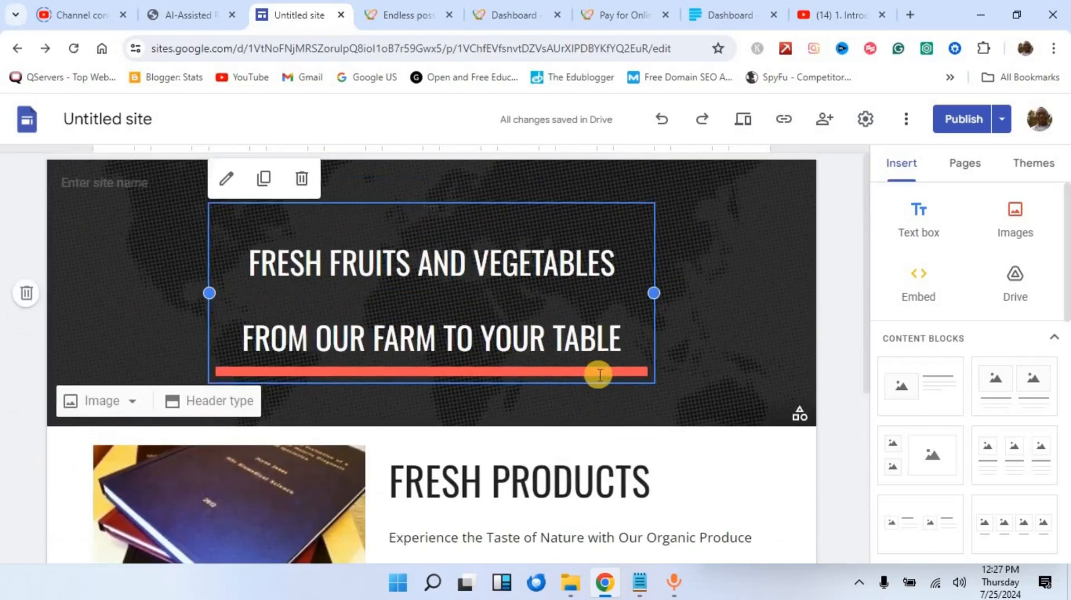
pyautogui.scroll(-3, 599, 375)
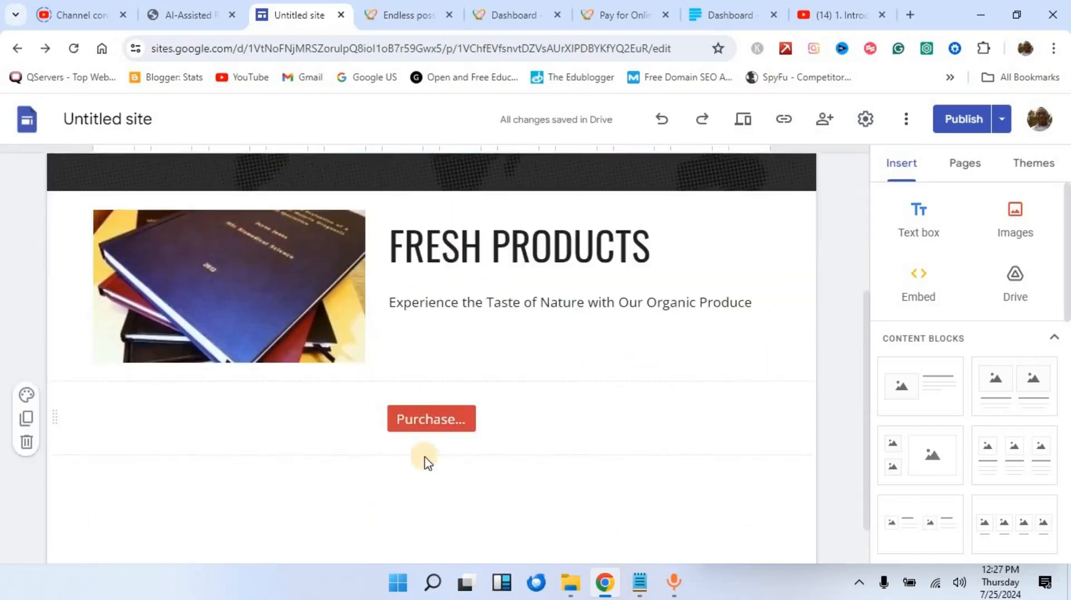
pyautogui.click(414, 427)
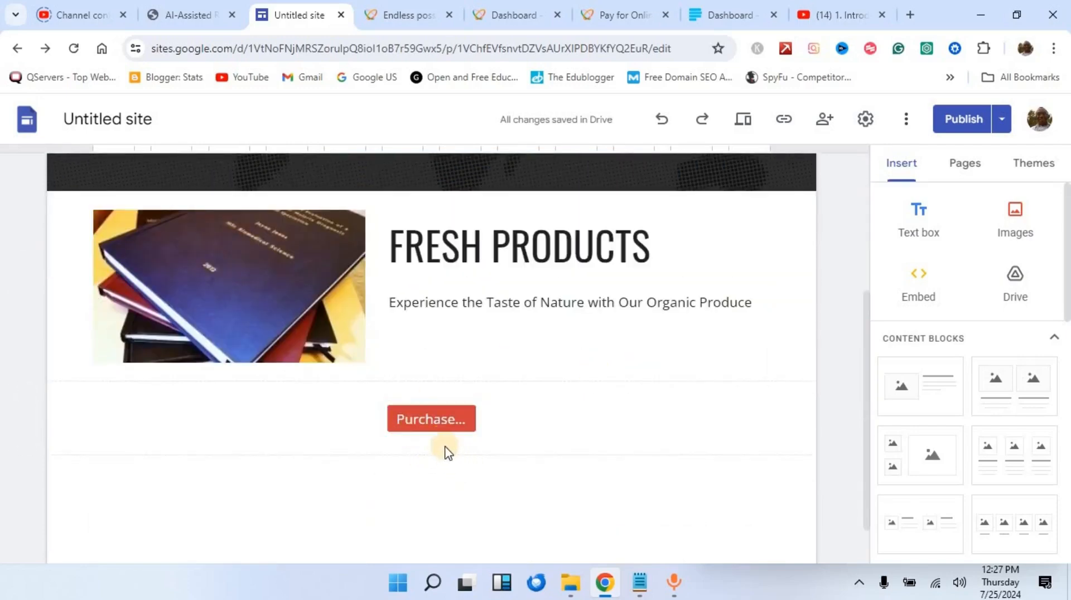
pyautogui.click(443, 420)
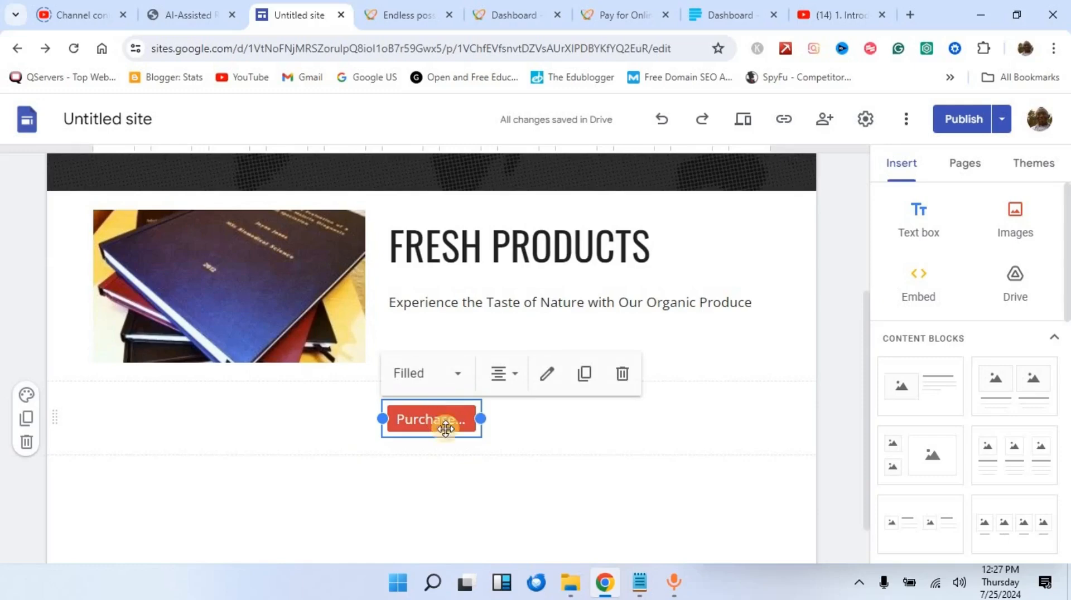
# Step: Replace the Purchase button's old link with the copied Flutterwave payment link and save it
pyautogui.click(546, 385)
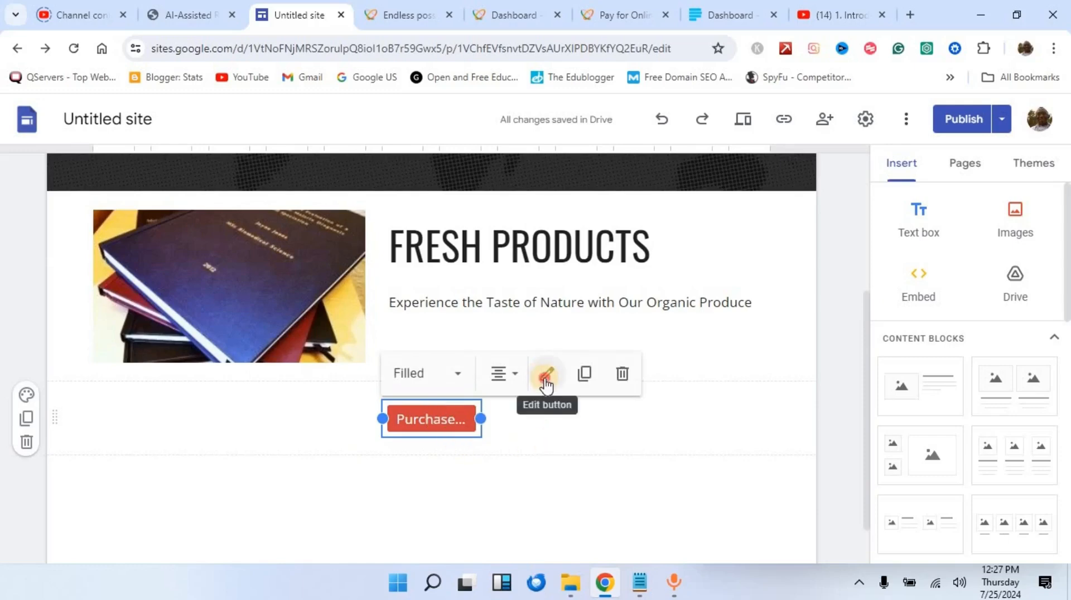
pyautogui.click(544, 371)
pyautogui.hotkey('ctrl', 'v')
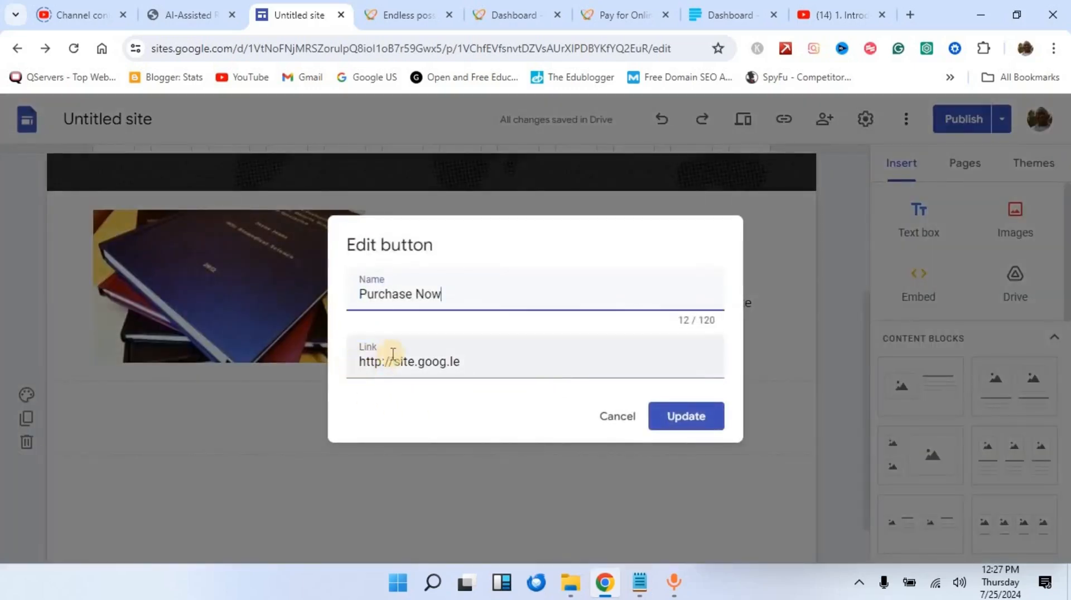
pyautogui.moveTo(466, 364); pyautogui.dragTo(346, 364)
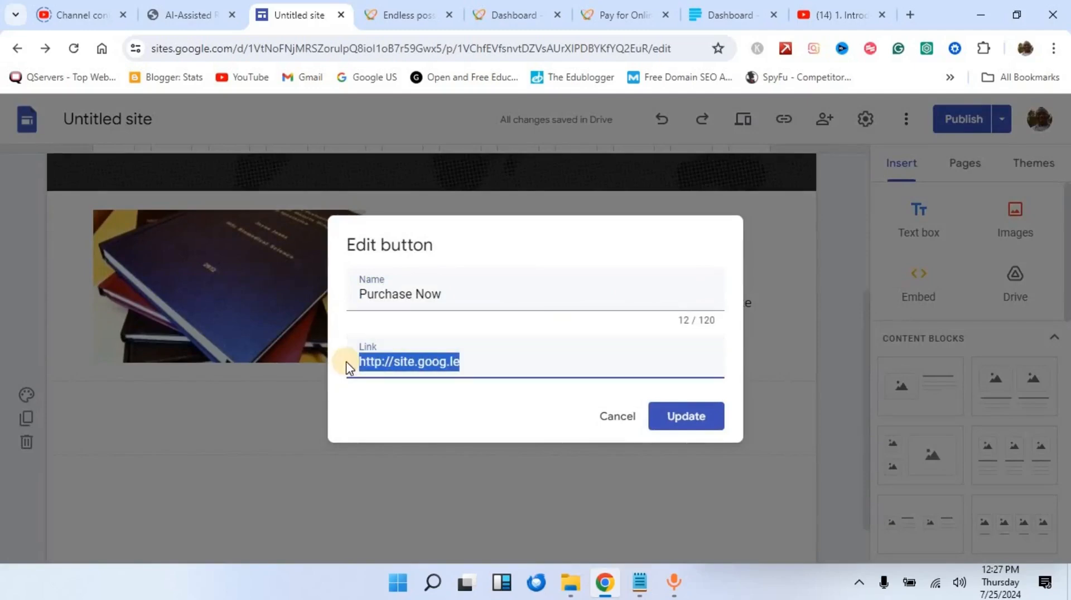
pyautogui.write('https://sandbox-flw-web-v3.herokuapp.com/pay/online-course')
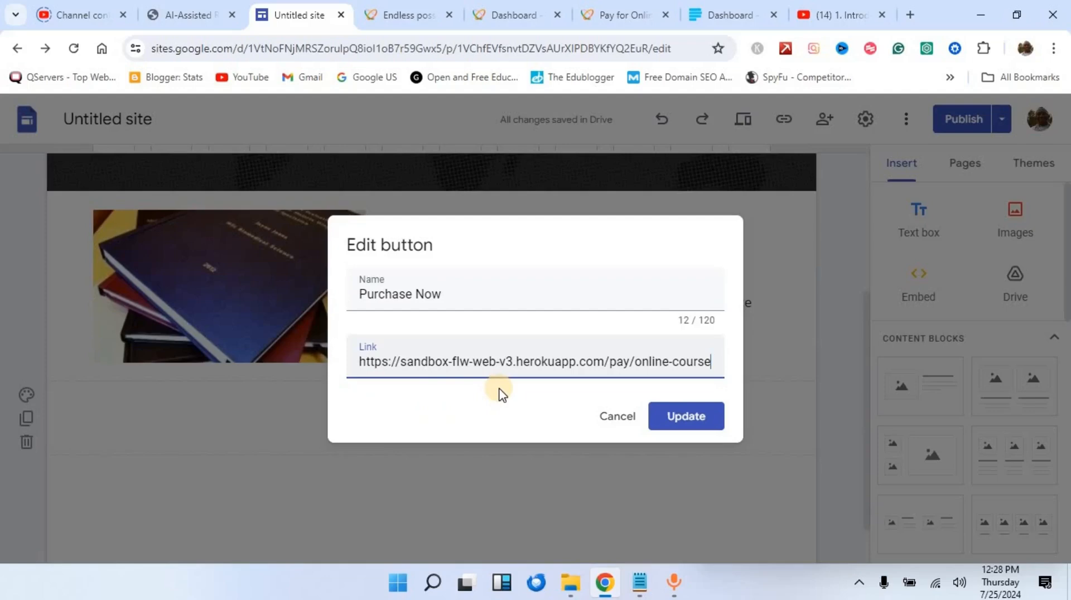
pyautogui.click(690, 424)
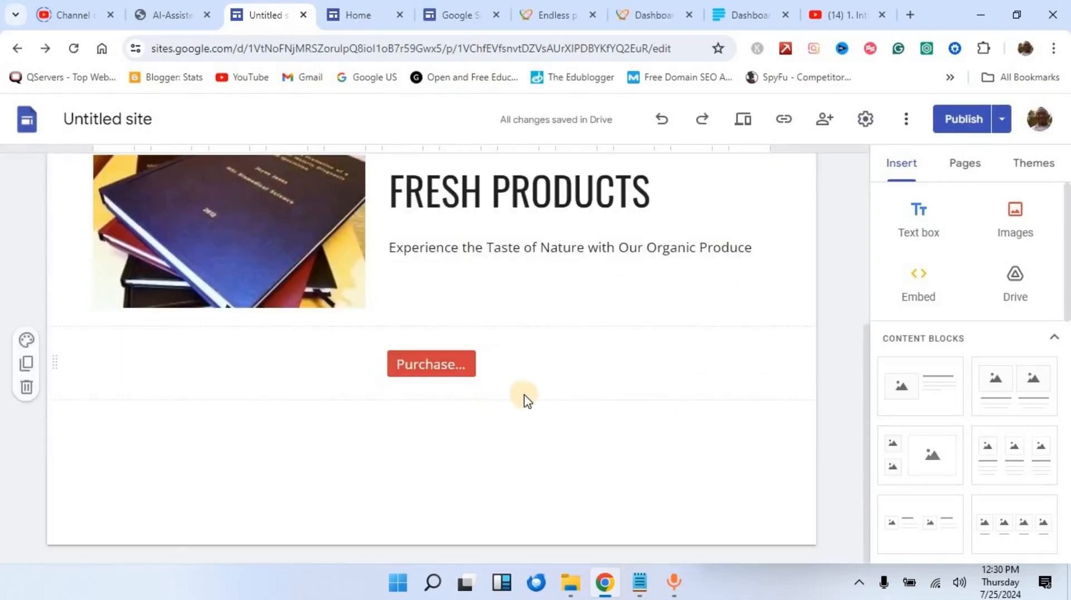
# Step: Publish the farm-products site with the updated Purchase button
pyautogui.scroll(2, 585, 357)
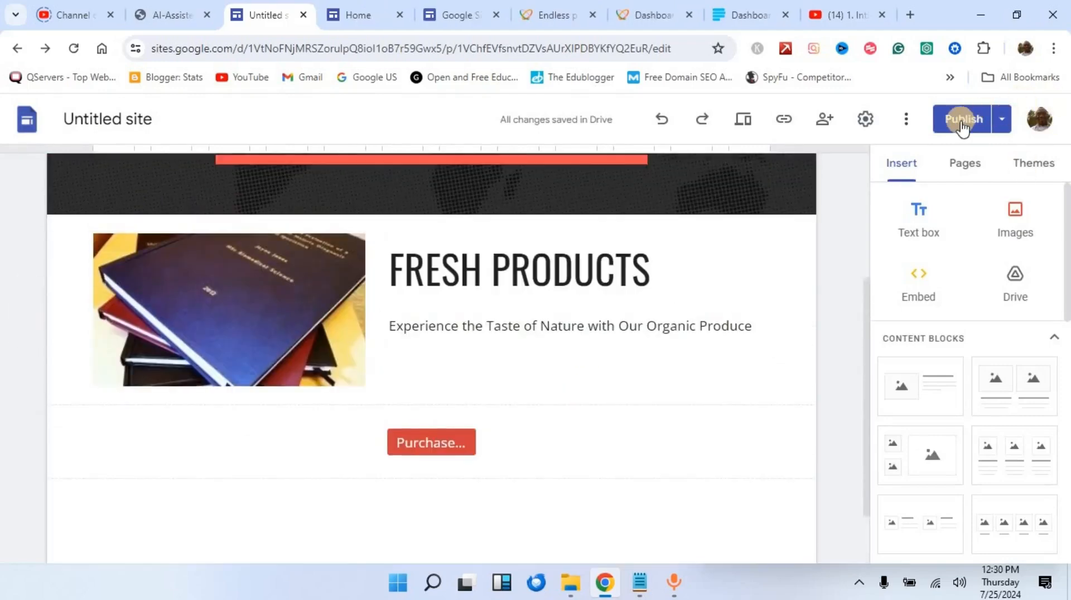
pyautogui.click(963, 124)
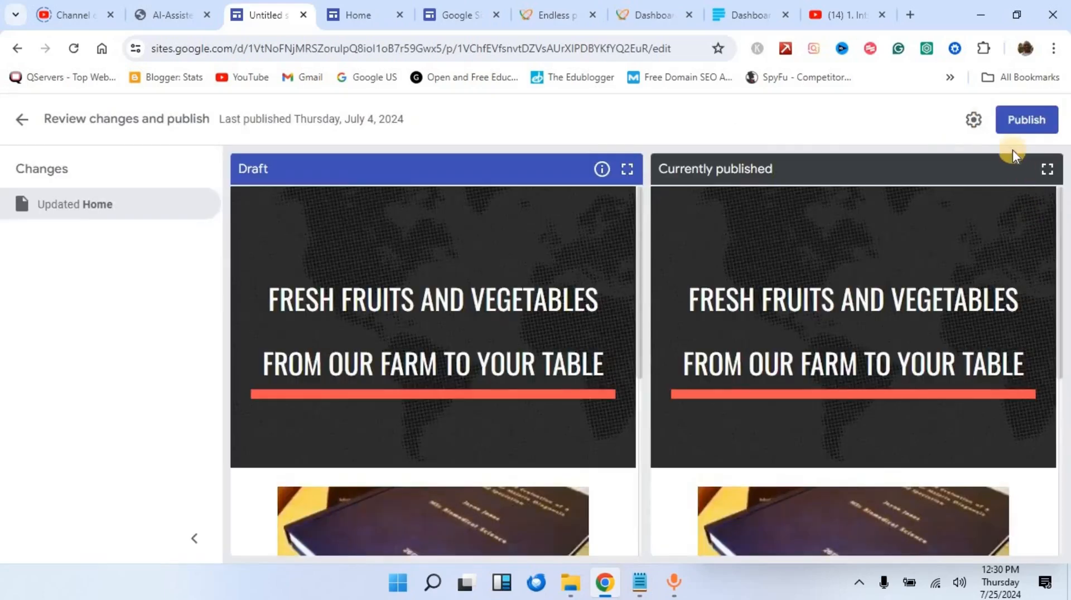
pyautogui.click(1017, 120)
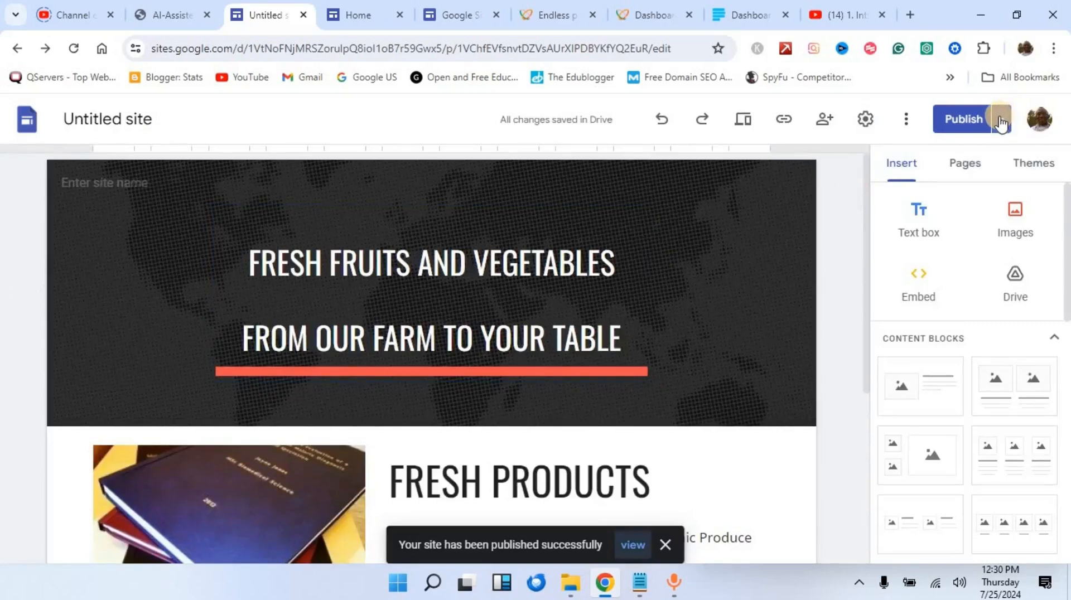
pyautogui.click(1002, 119)
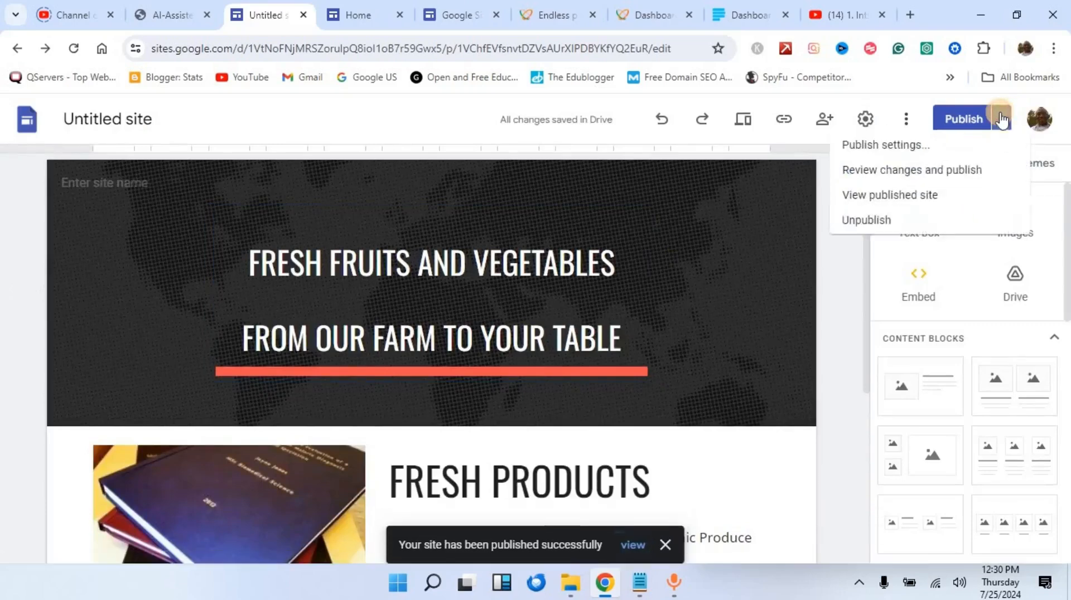
# Step: View the live site at sites.google.com/view/farmnow/home and bring Purchase Now into view
pyautogui.click(891, 204)
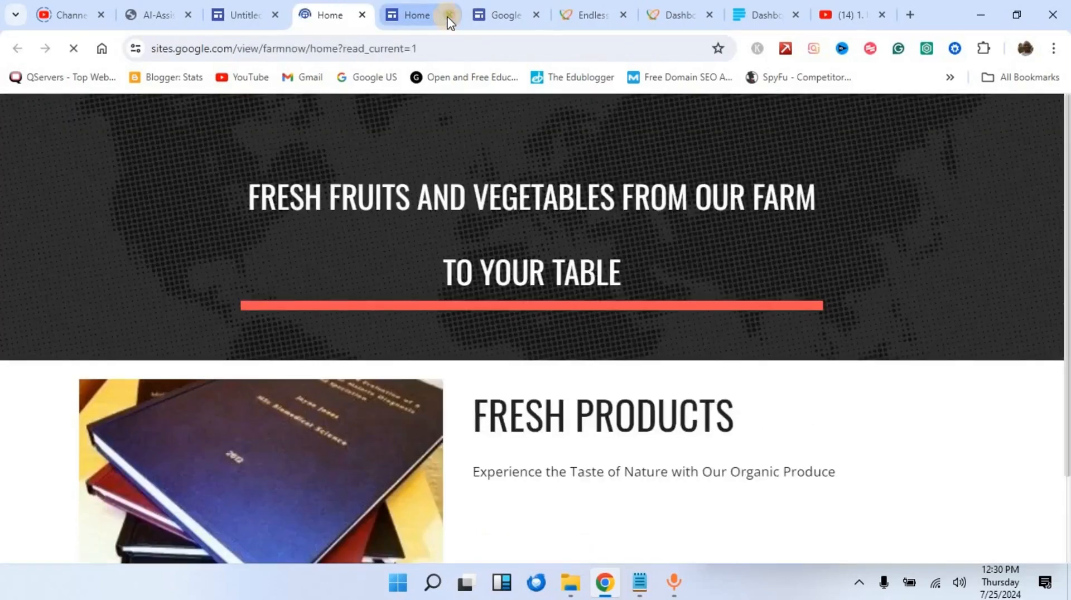
pyautogui.click(450, 16)
pyautogui.click(450, 17)
pyautogui.scroll(-2, 545, 307)
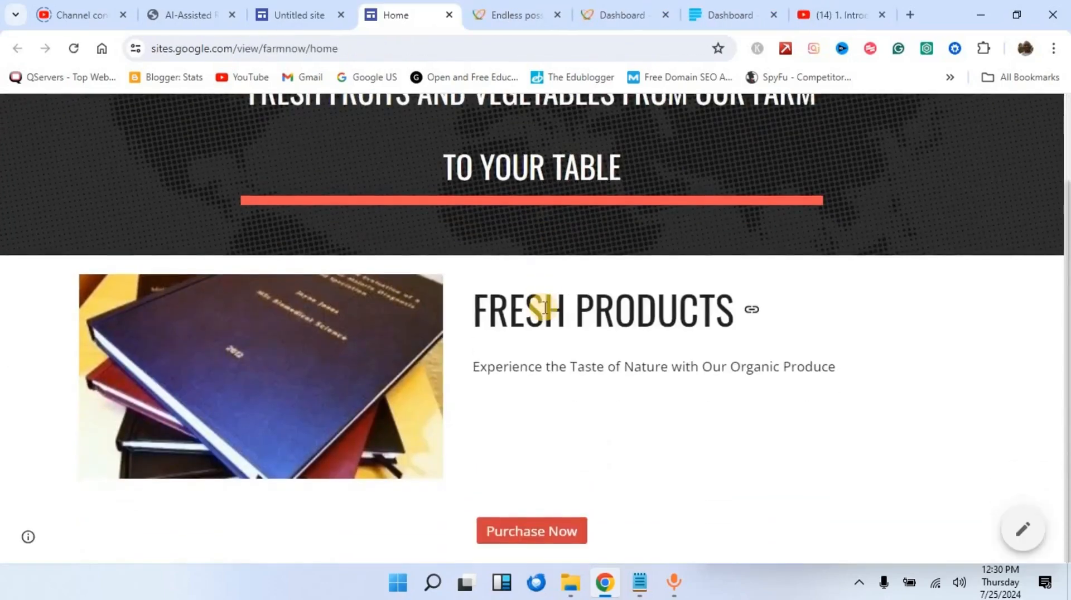
pyautogui.scroll(2, 547, 304)
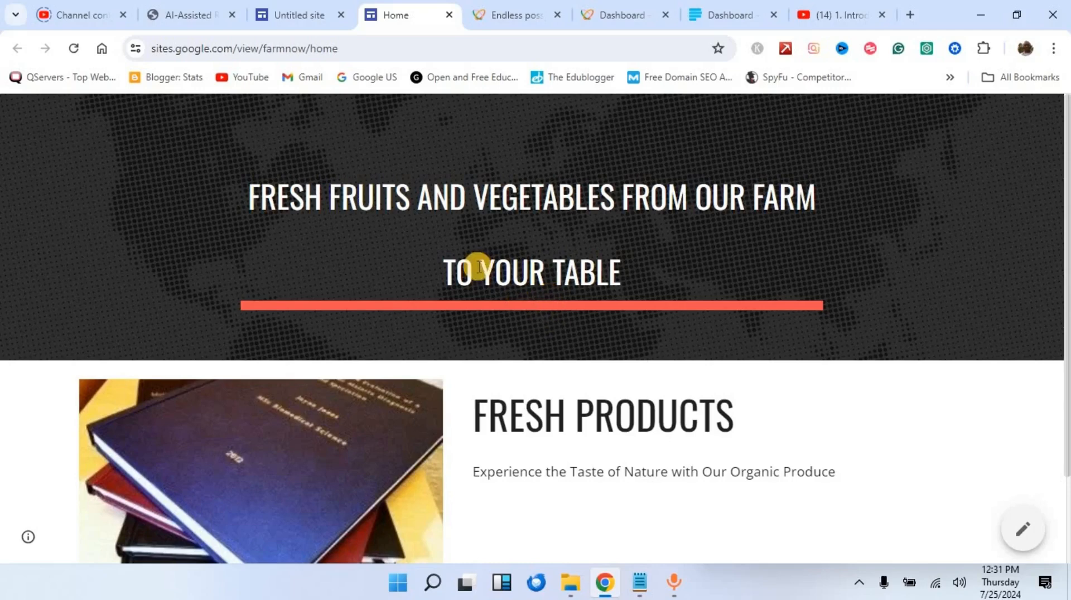
pyautogui.scroll(-2, 477, 318)
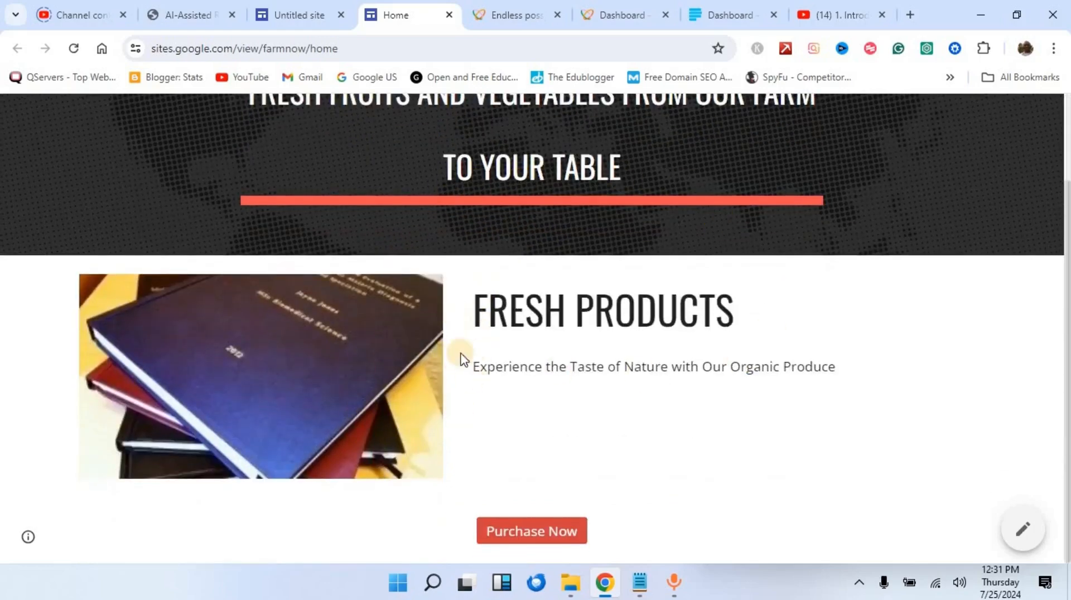
# Step: Test Purchase Now opens the Flutterwave course payment page charging NGN 5,000.00, then return to Paystack
pyautogui.click(505, 530)
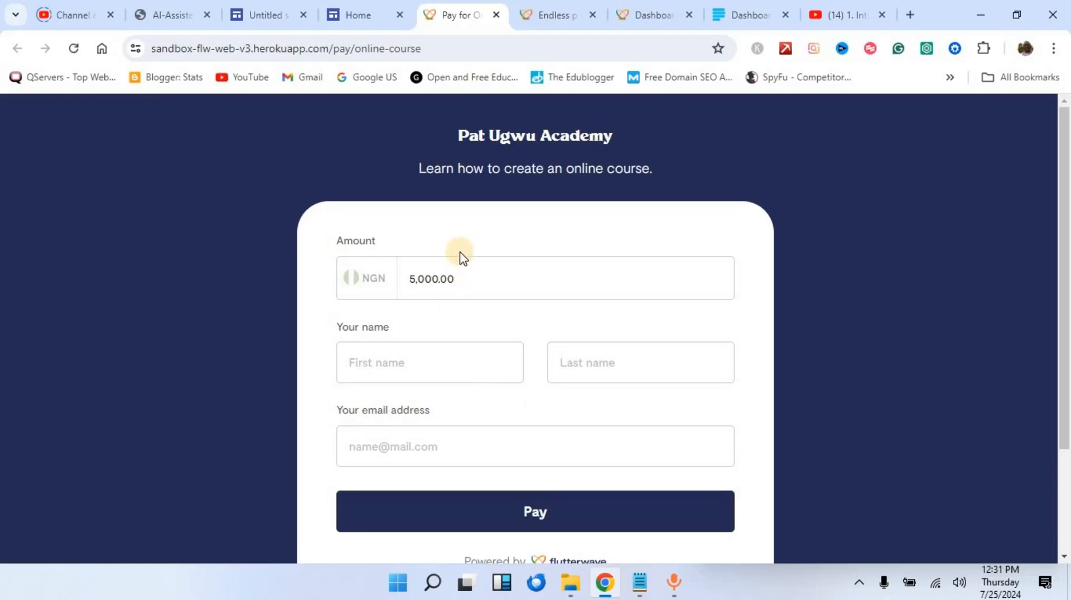
pyautogui.click(726, 16)
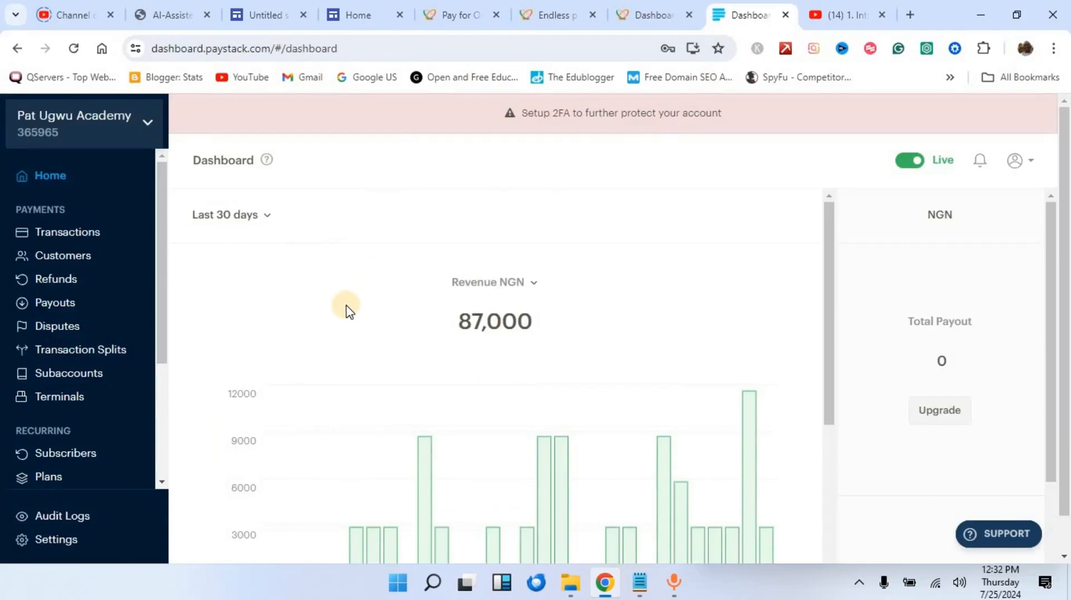
# Step: Go to Paystack's Payment Pages and start a new page showing One-time, Subscription and Product options
pyautogui.scroll(-8, 345, 309)
pyautogui.scroll(8, 344, 312)
pyautogui.scroll(-3, 106, 313)
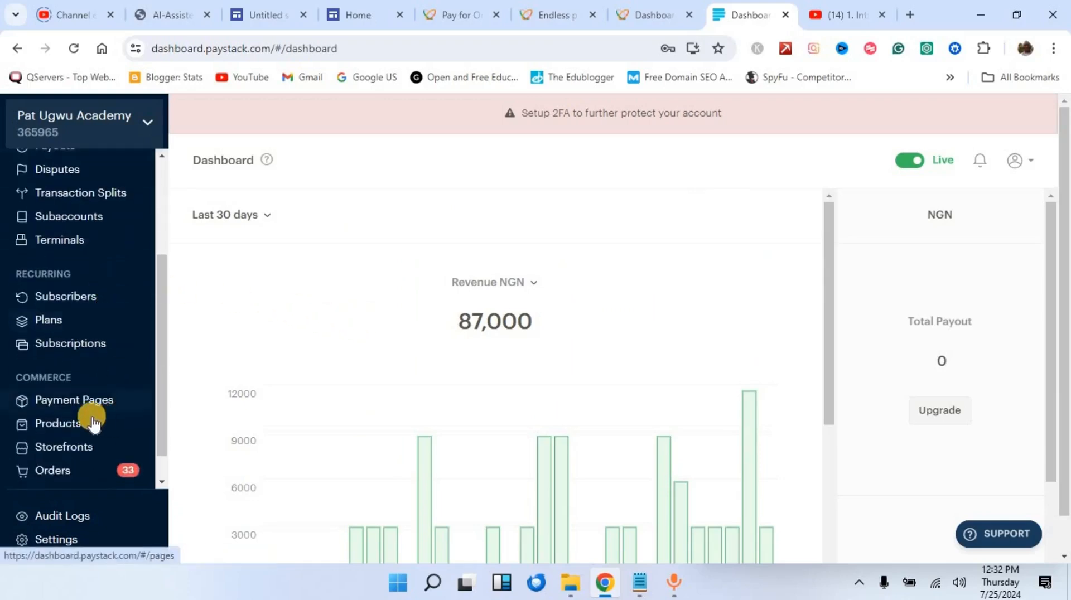
pyautogui.click(119, 405)
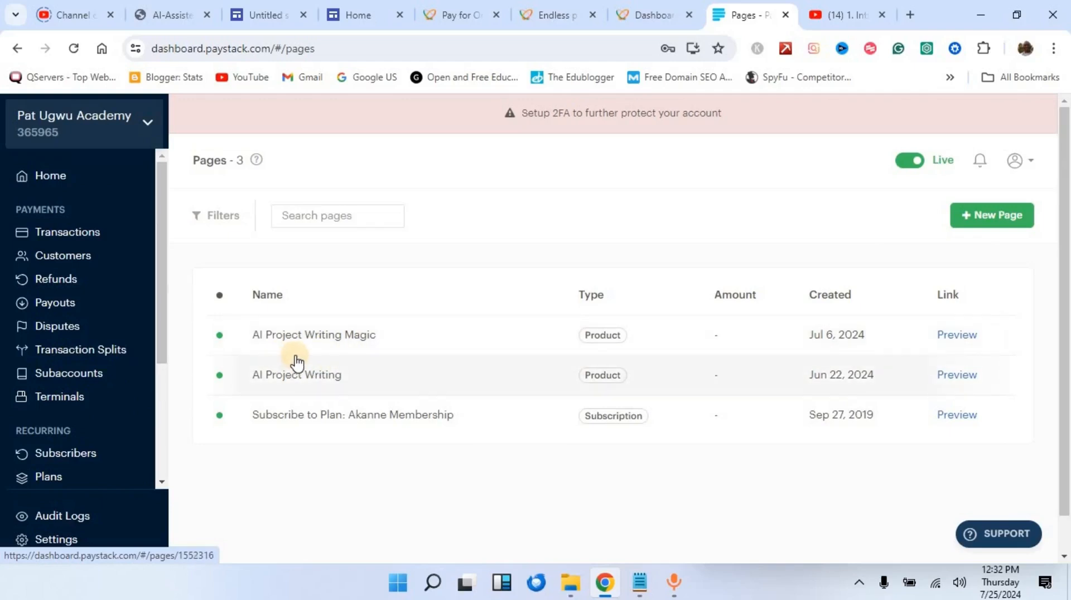
pyautogui.click(990, 222)
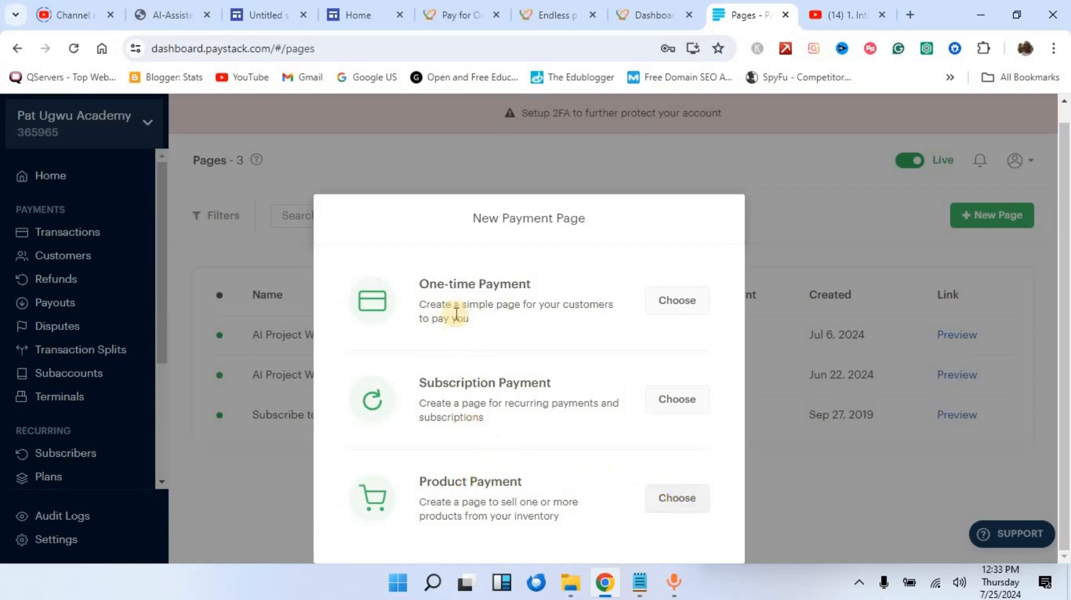
# Step: Choose One-time Payment and work through the Online Course page form at NGN 5,000.00
pyautogui.click(676, 304)
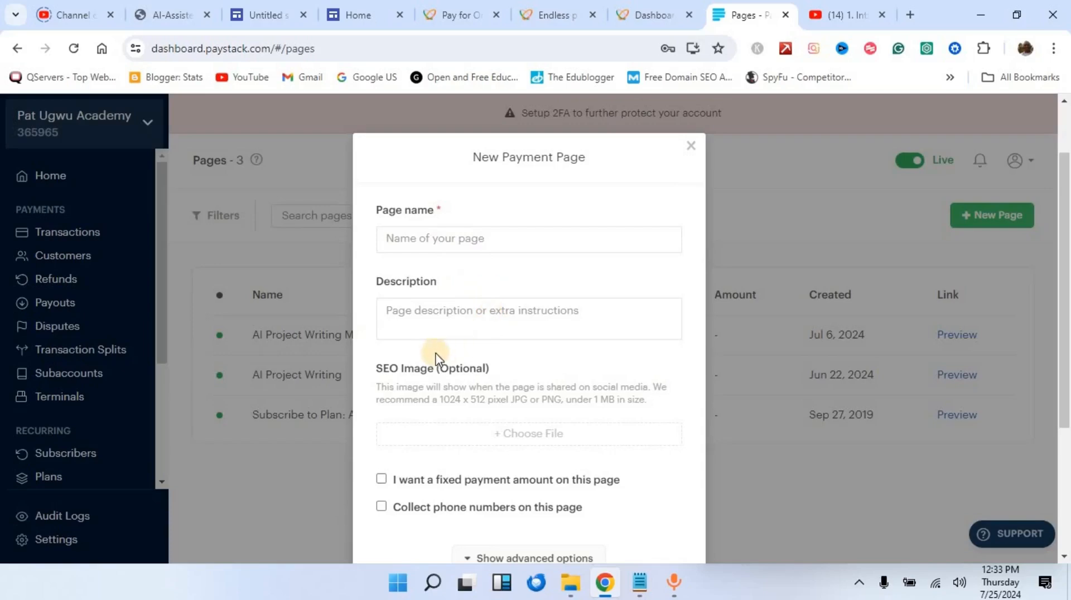
pyautogui.scroll(-3, 505, 346)
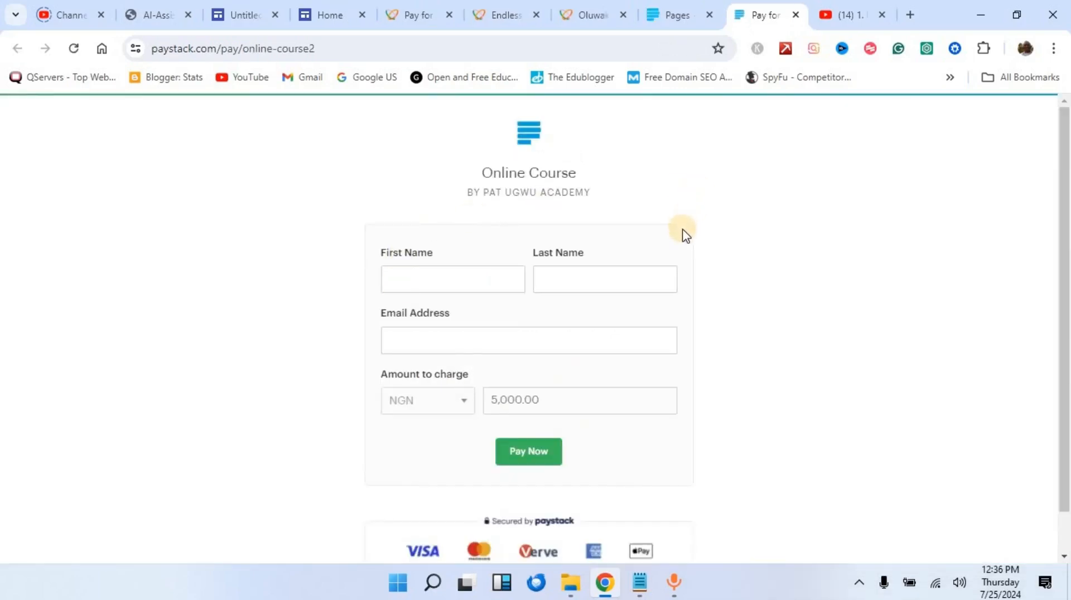
pyautogui.scroll(-1, 677, 311)
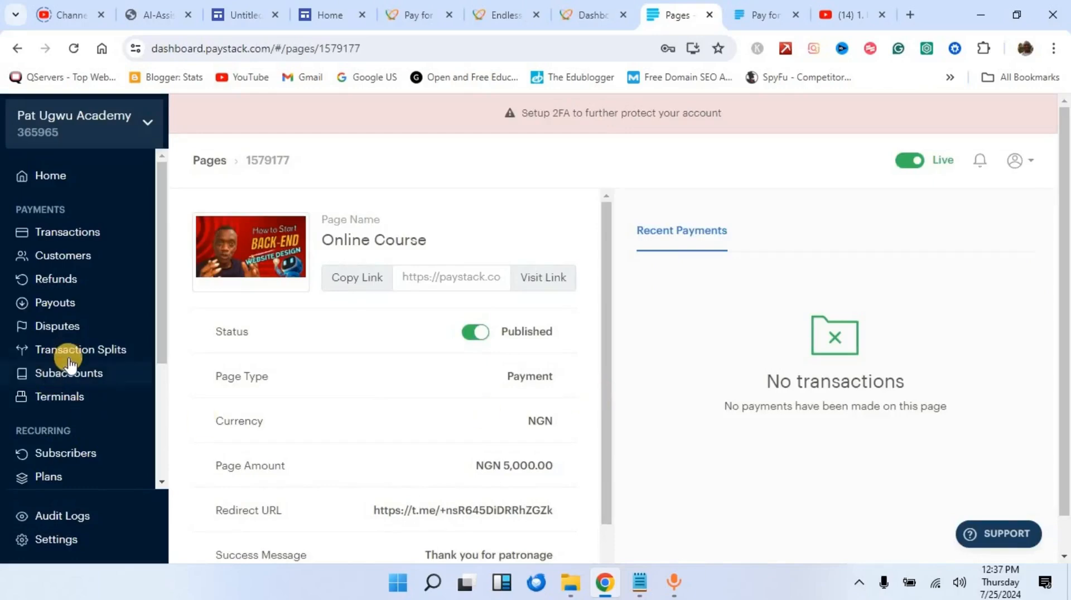
pyautogui.scroll(-3, 70, 363)
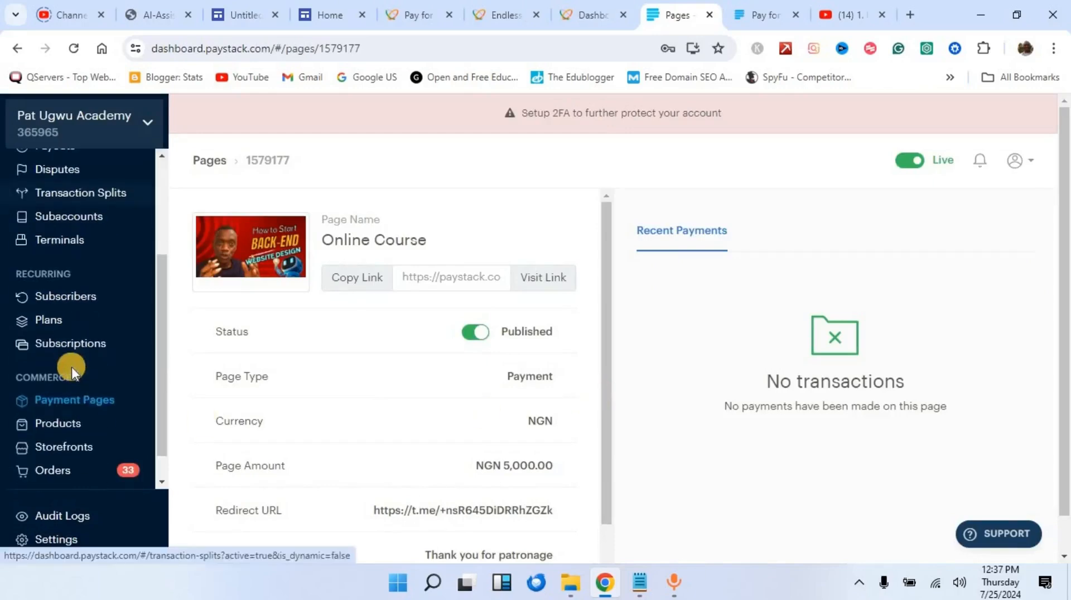
# Step: Add product 'online course' at NGN 5,000 with Unlimited quantity and save it without media
pyautogui.click(77, 427)
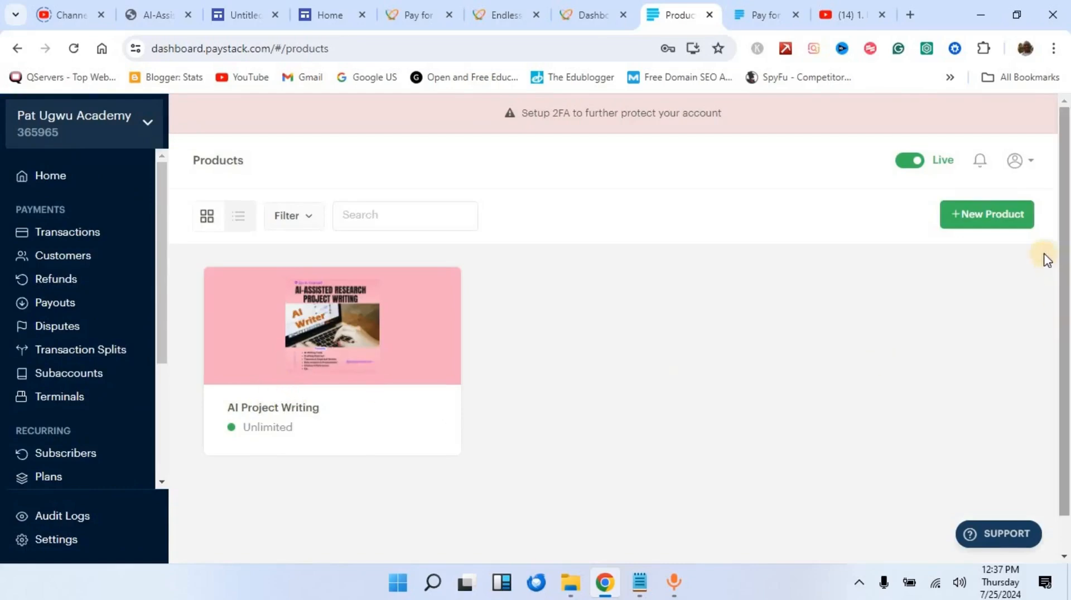
pyautogui.click(972, 223)
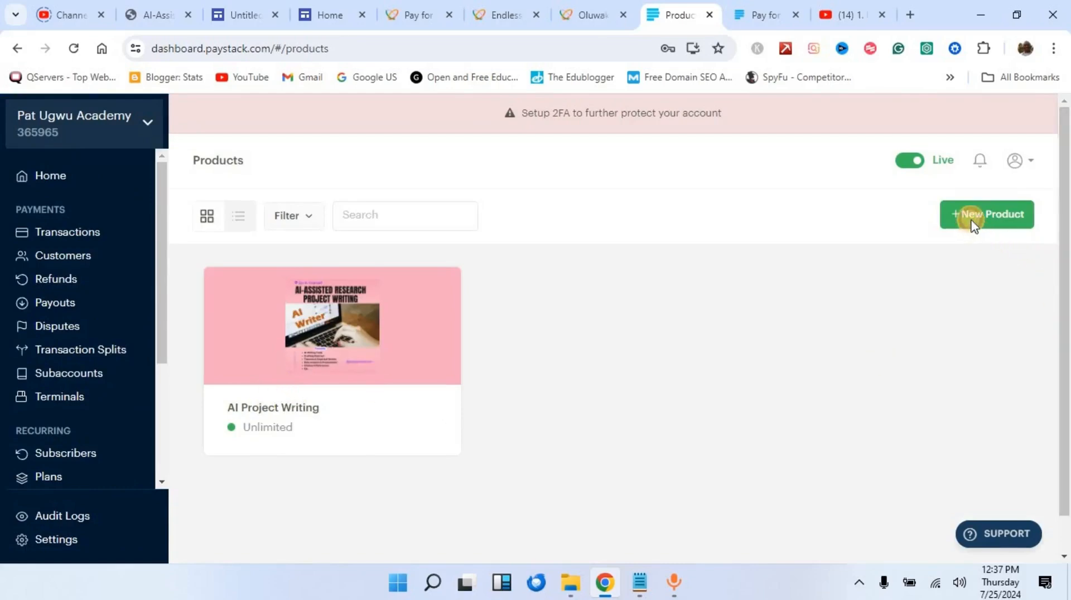
pyautogui.click(416, 334)
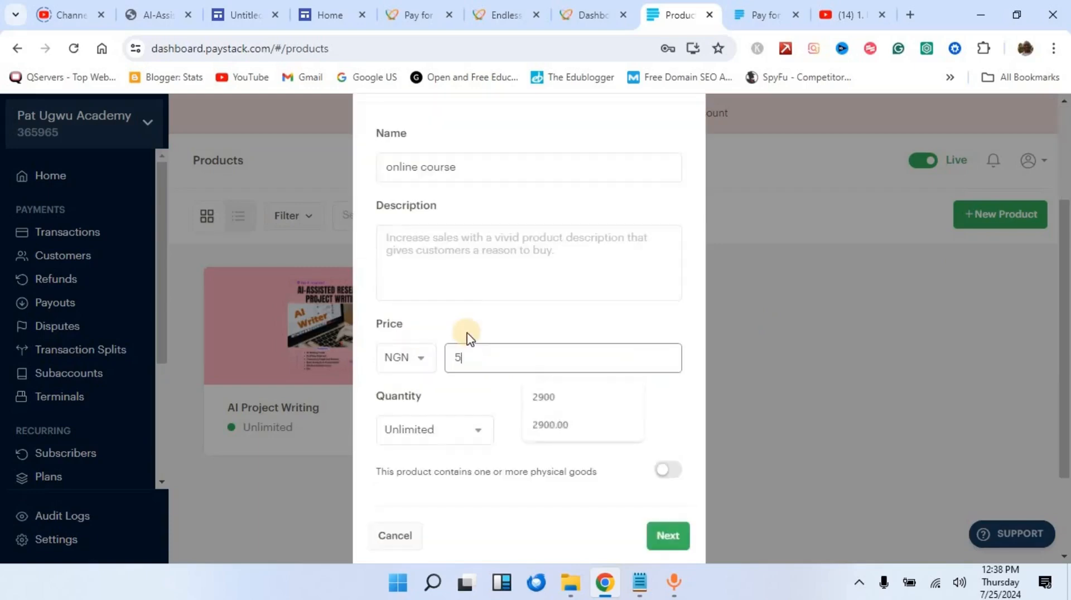
pyautogui.write('000')
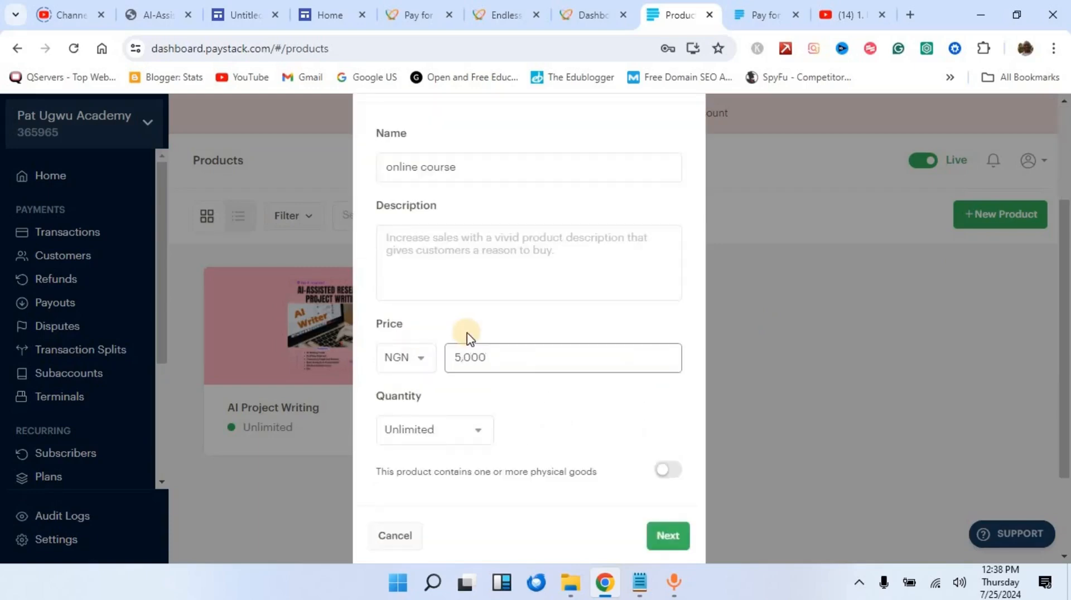
pyautogui.scroll(-2, 467, 338)
pyautogui.click(478, 309)
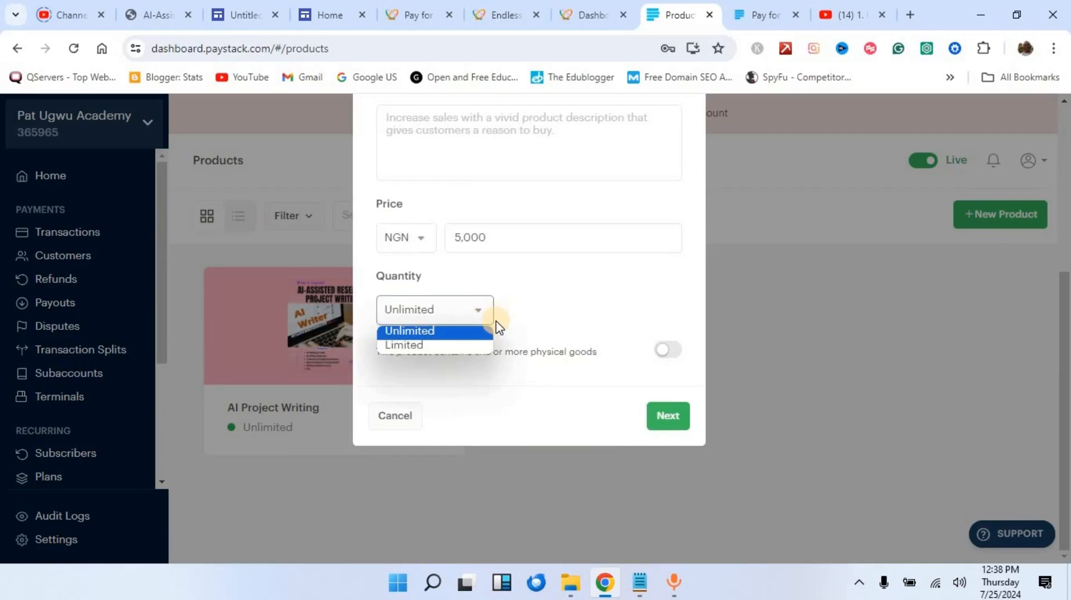
pyautogui.click(514, 307)
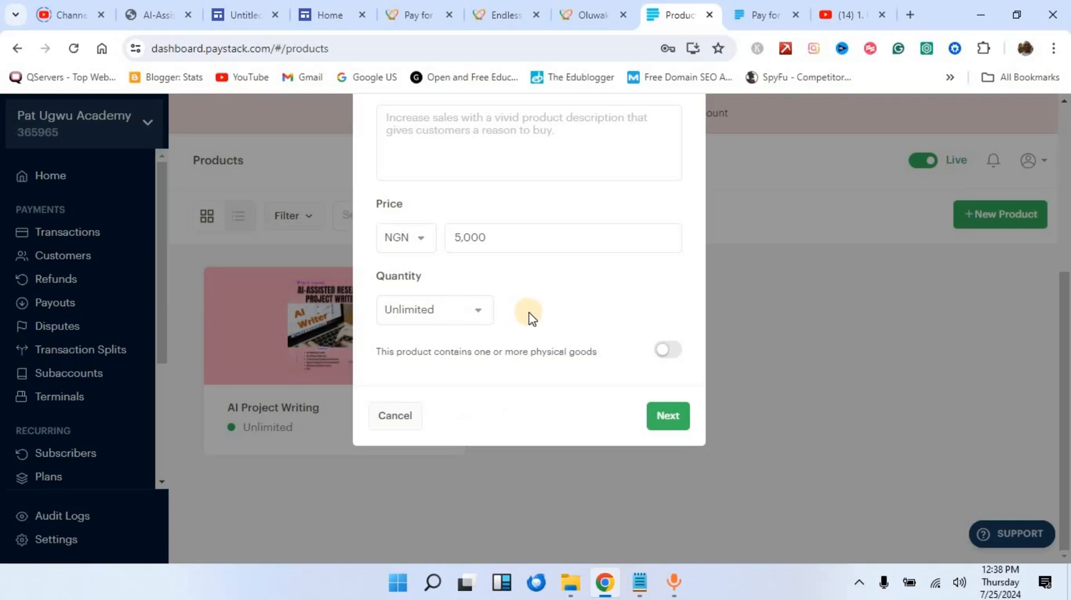
pyautogui.click(667, 417)
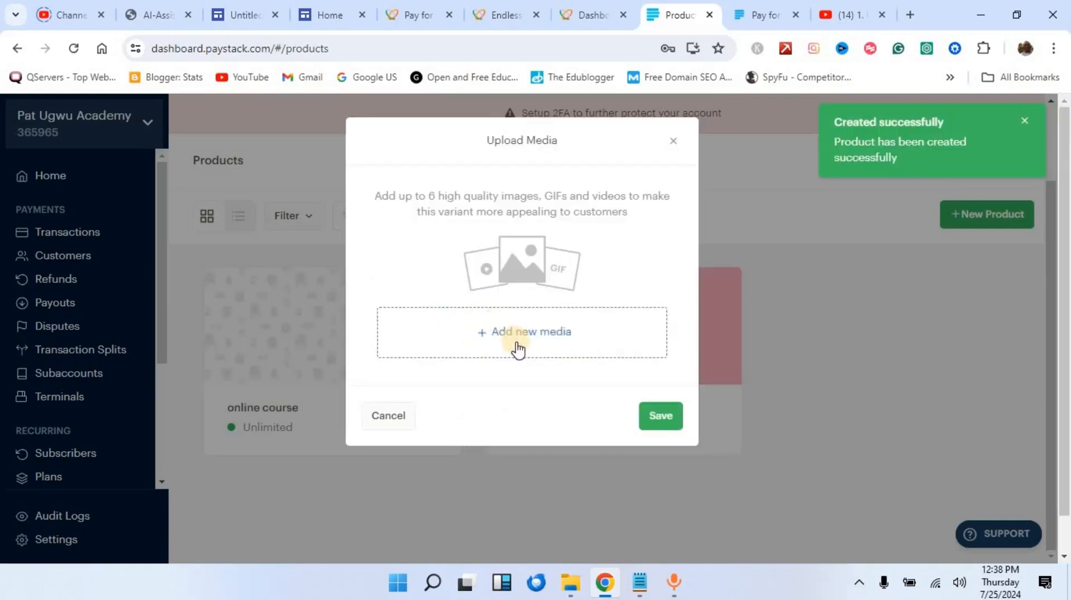
pyautogui.click(662, 425)
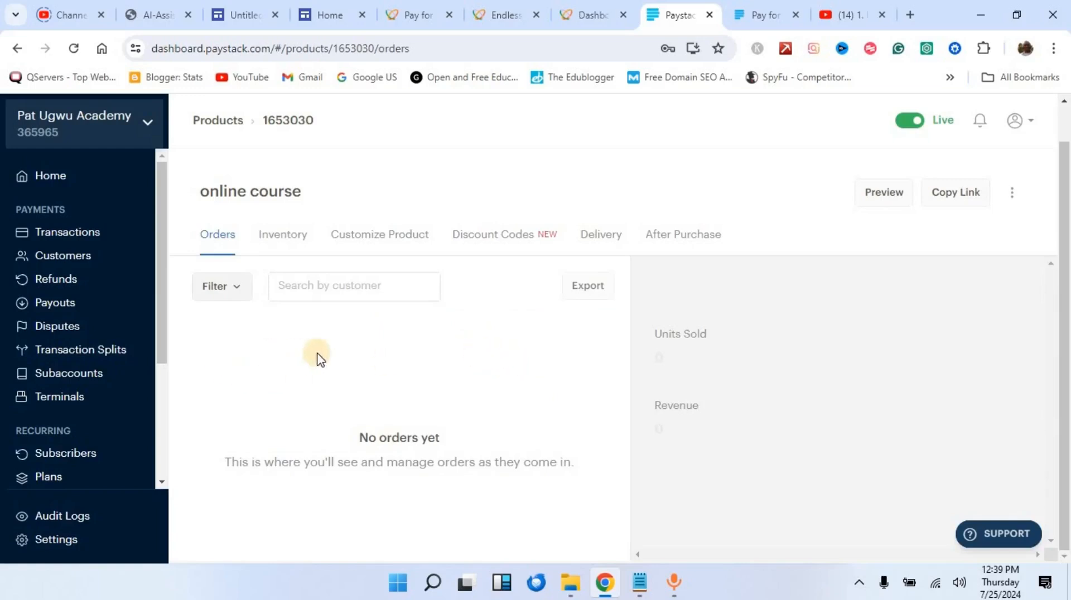
# Step: Open the Online Course page's live form and select its paystack.com/pay/online-course2 address
pyautogui.scroll(-2, 113, 345)
pyautogui.scroll(-1, 113, 346)
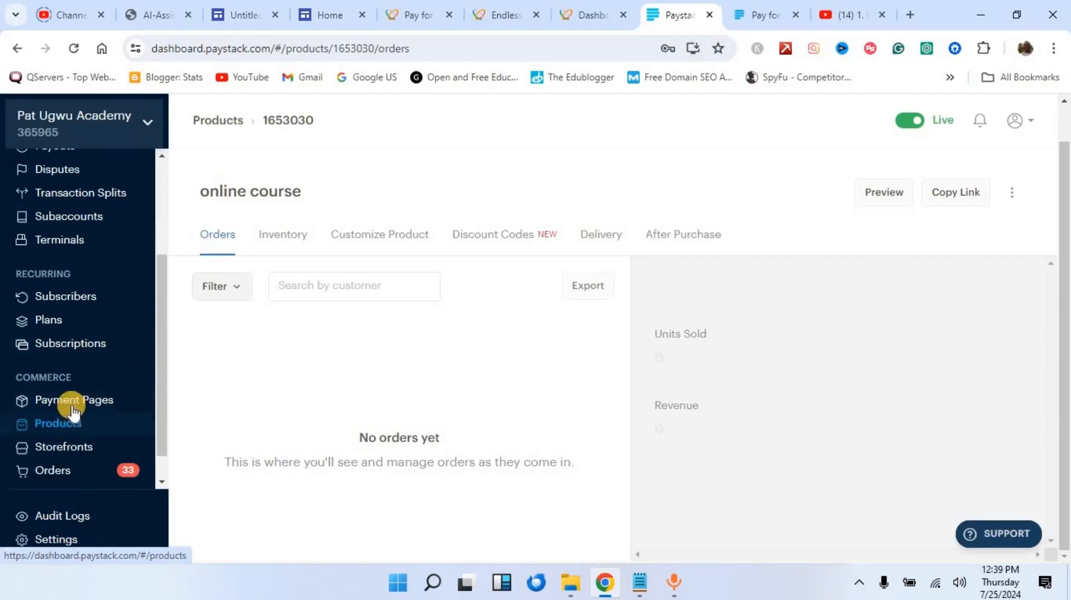
pyautogui.click(78, 400)
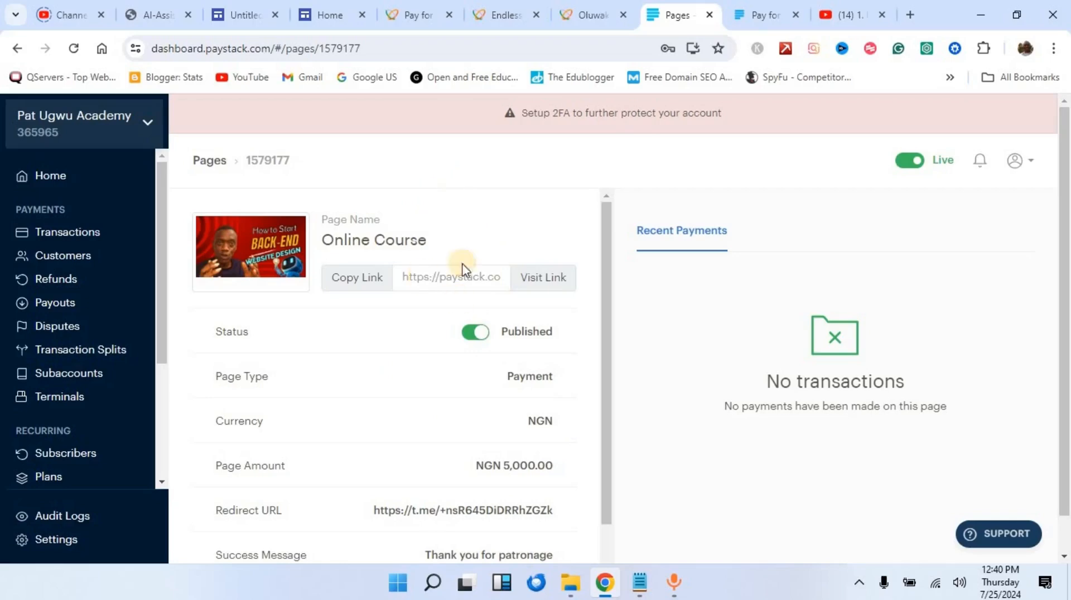
pyautogui.click(541, 276)
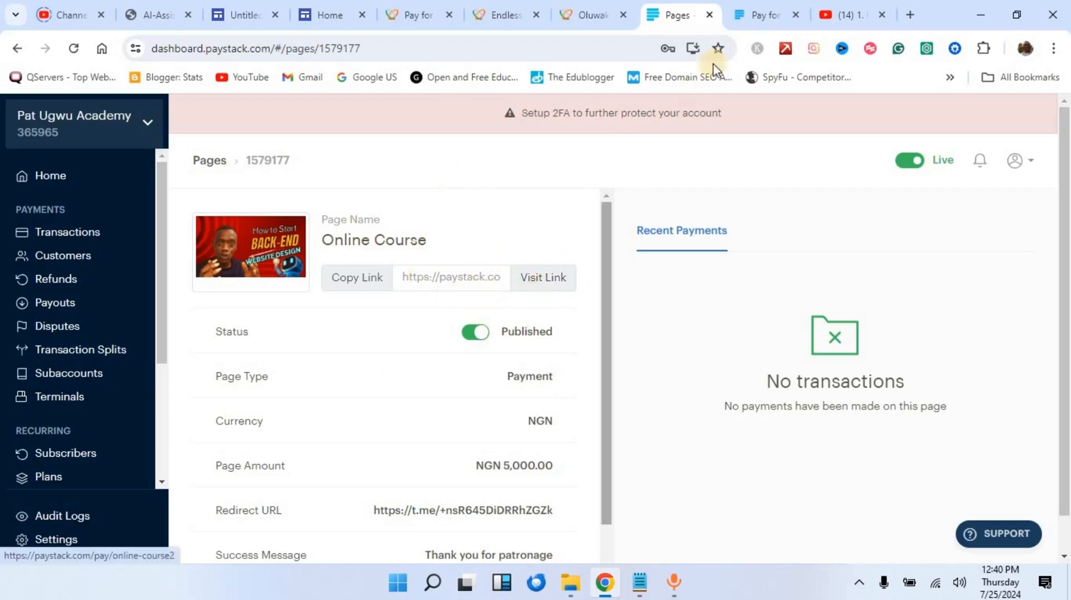
pyautogui.click(752, 8)
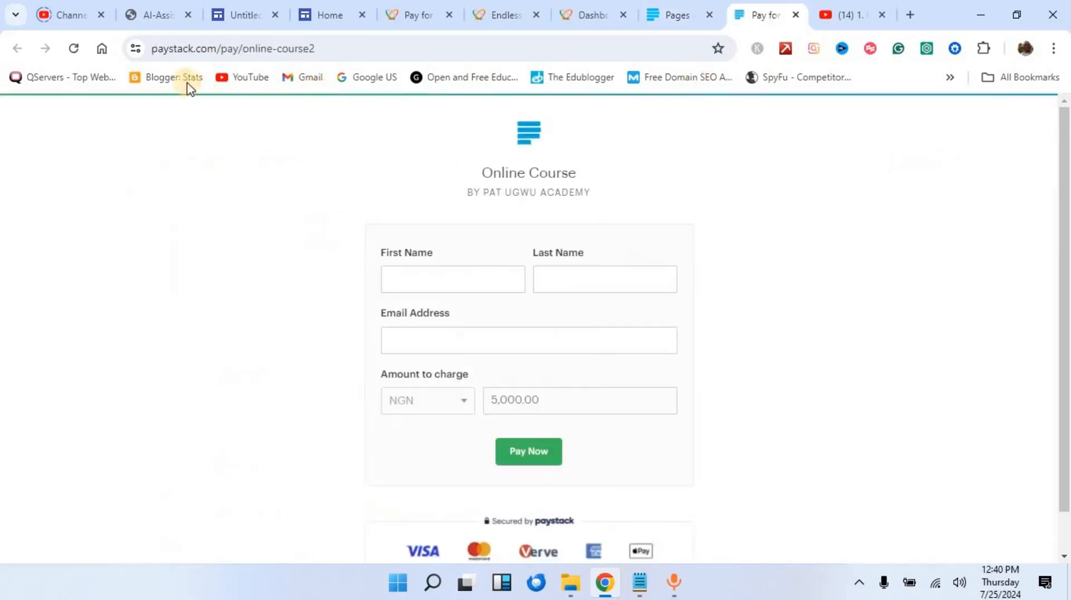
pyautogui.click(206, 49)
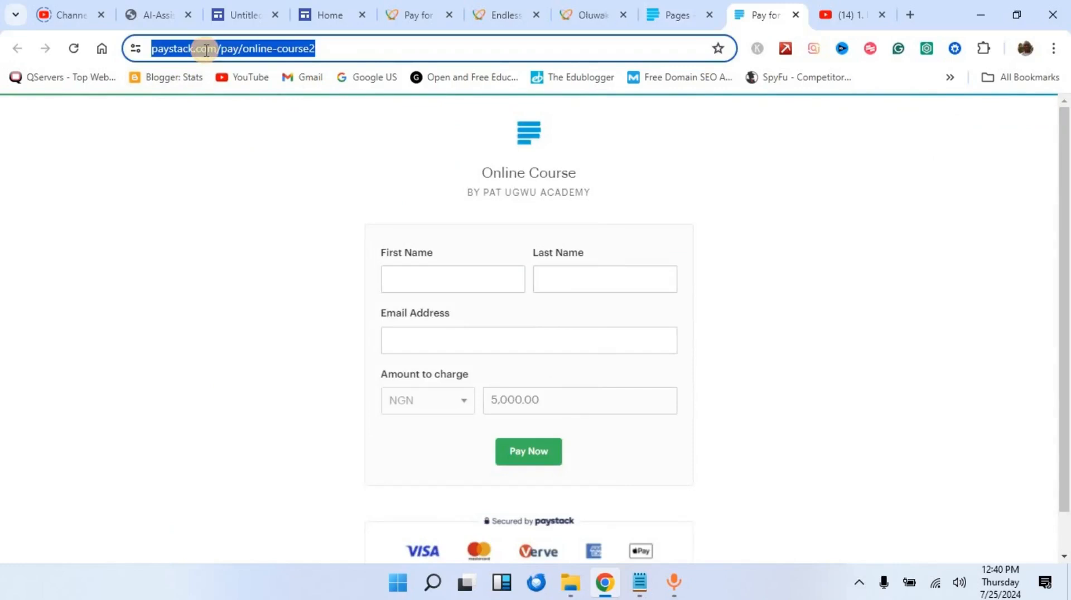